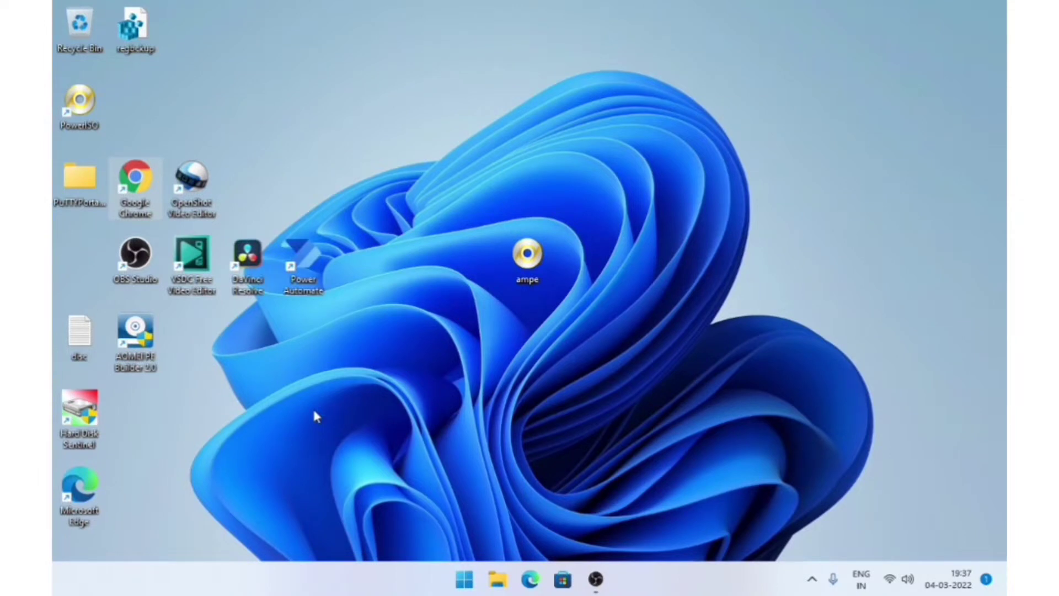
Search Google in Chrome for "aomei pe builder" and open the AOMEI PE Builder 2.0 page on ubackup.com.
{"action": "type", "text": "aom"}
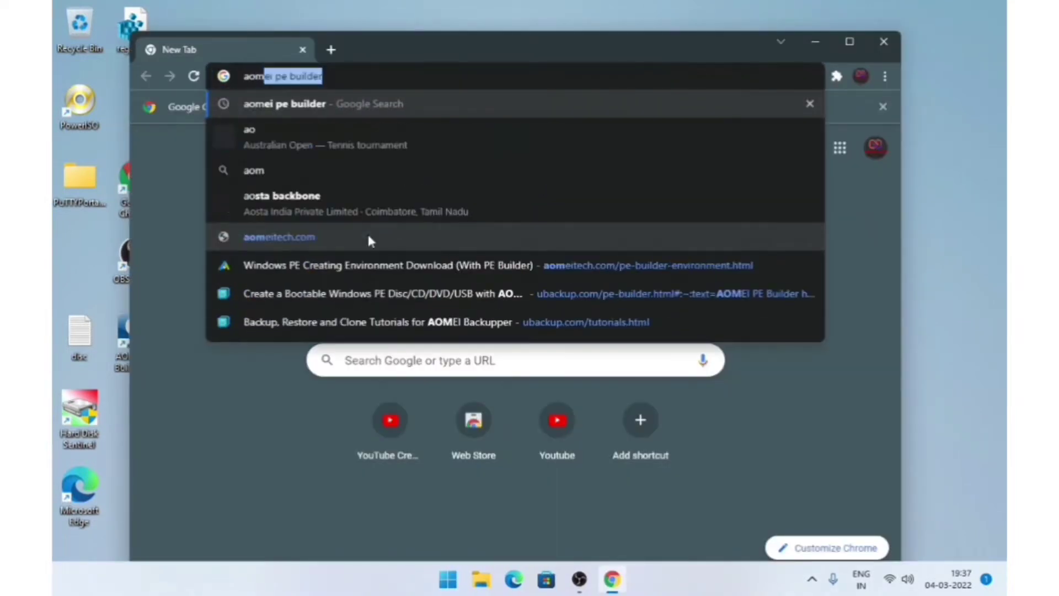
{"action": "type", "text": "ei"}
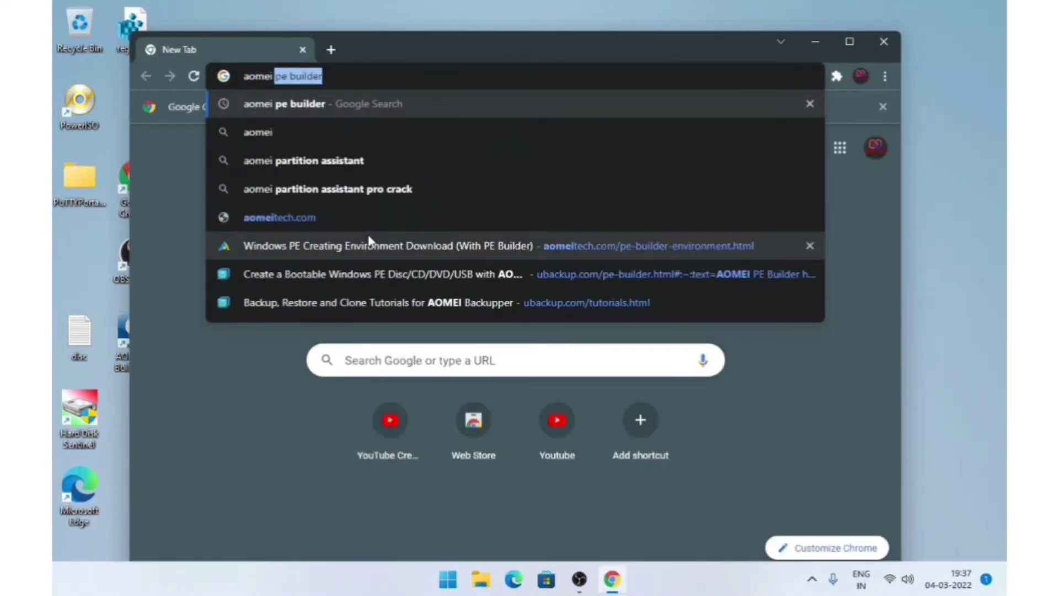
{"action": "key", "text": "Return"}
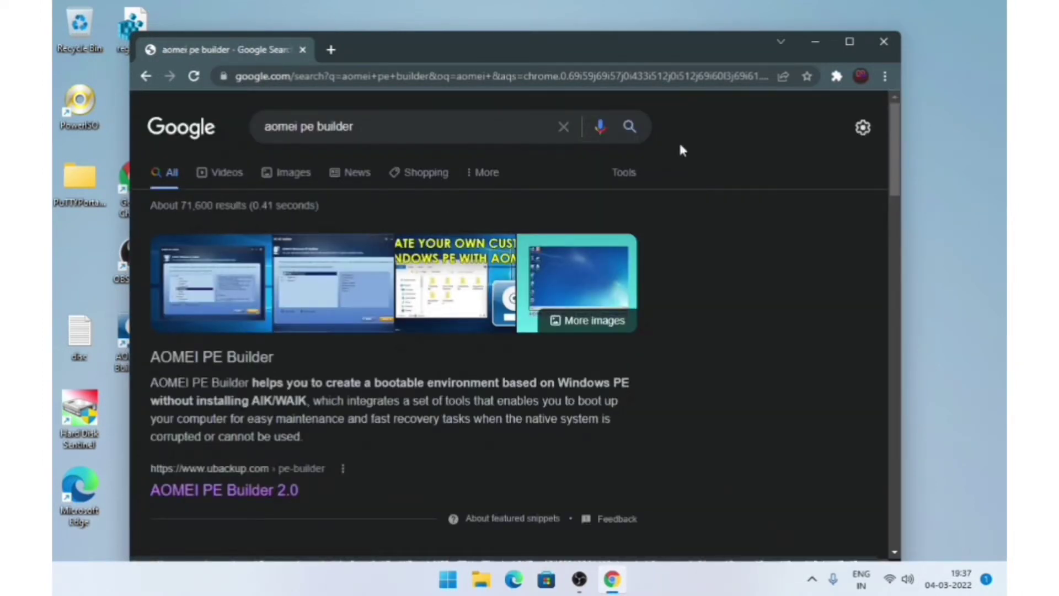
{"action": "left_click", "coordinate": [855, 46]}
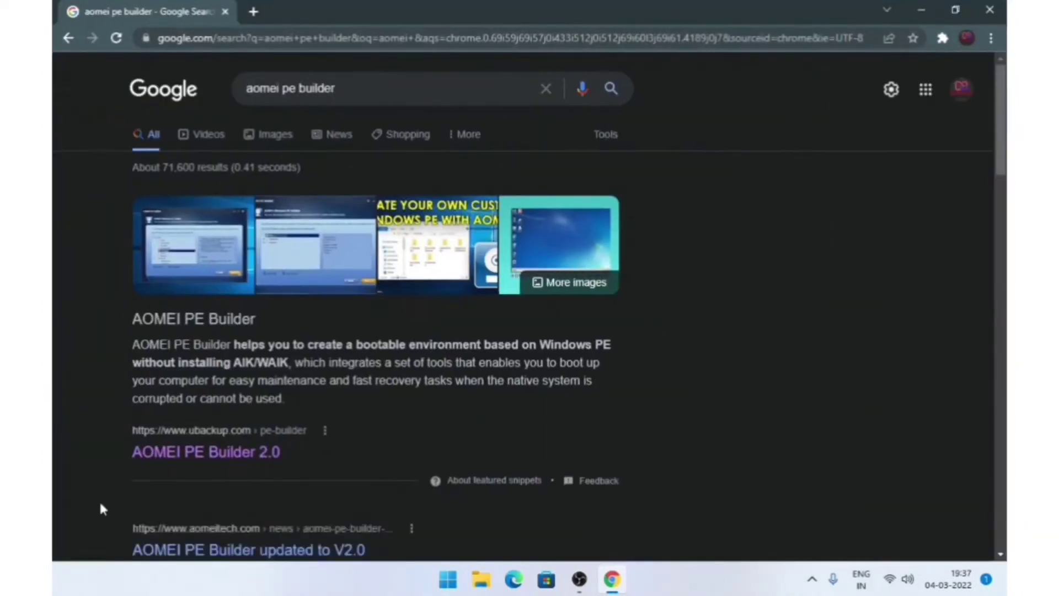
{"action": "left_click", "coordinate": [298, 405]}
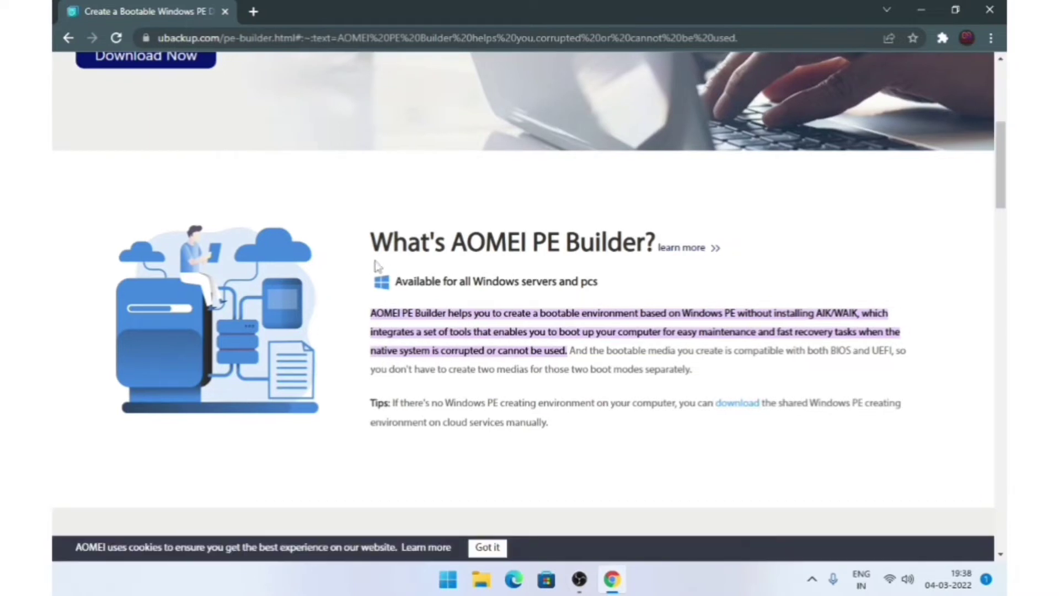
Examine the AOMEI PE Builder description and feature cards, including system support, graphic interface, portable tools and double-boot mode.
{"action": "left_click_drag", "start_coordinate": [618, 286], "coordinate": [383, 283]}
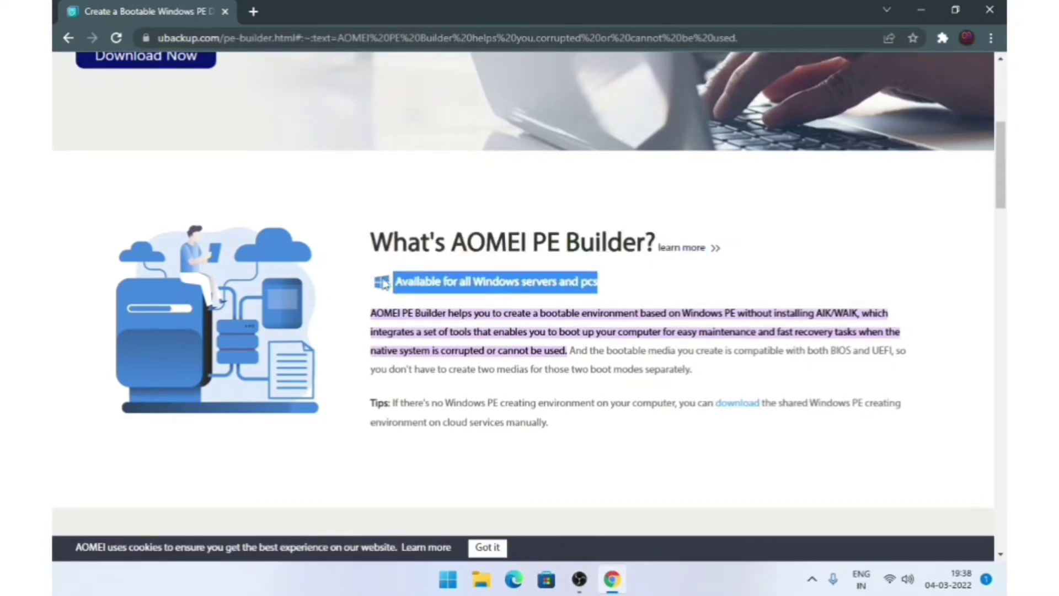
{"action": "left_click", "coordinate": [640, 439]}
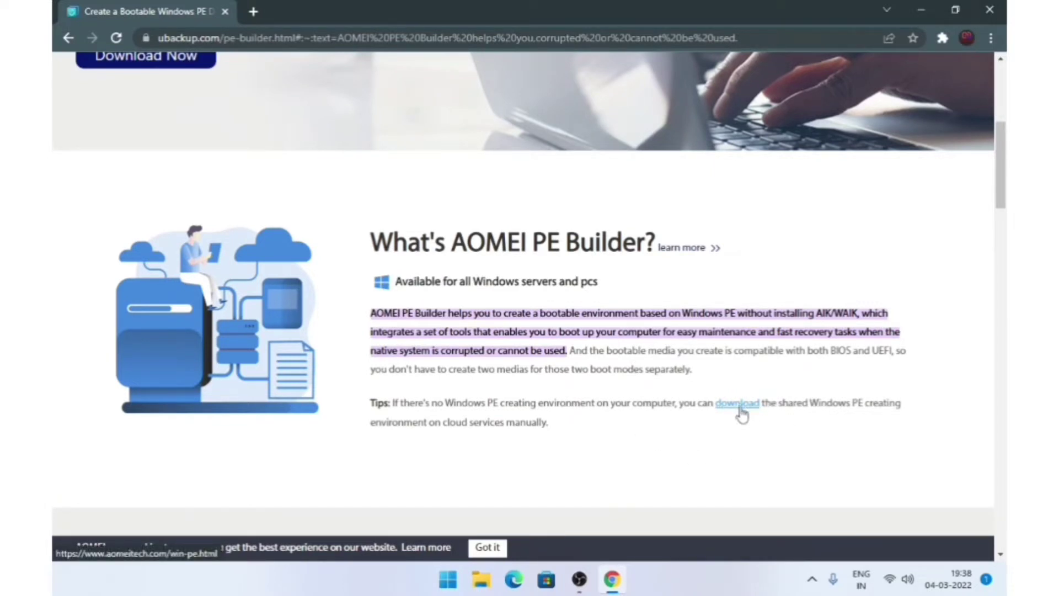
{"action": "scroll", "coordinate": [683, 451], "scroll_direction": "down", "scroll_amount": 4}
{"action": "scroll", "coordinate": [682, 450], "scroll_direction": "down", "scroll_amount": 4}
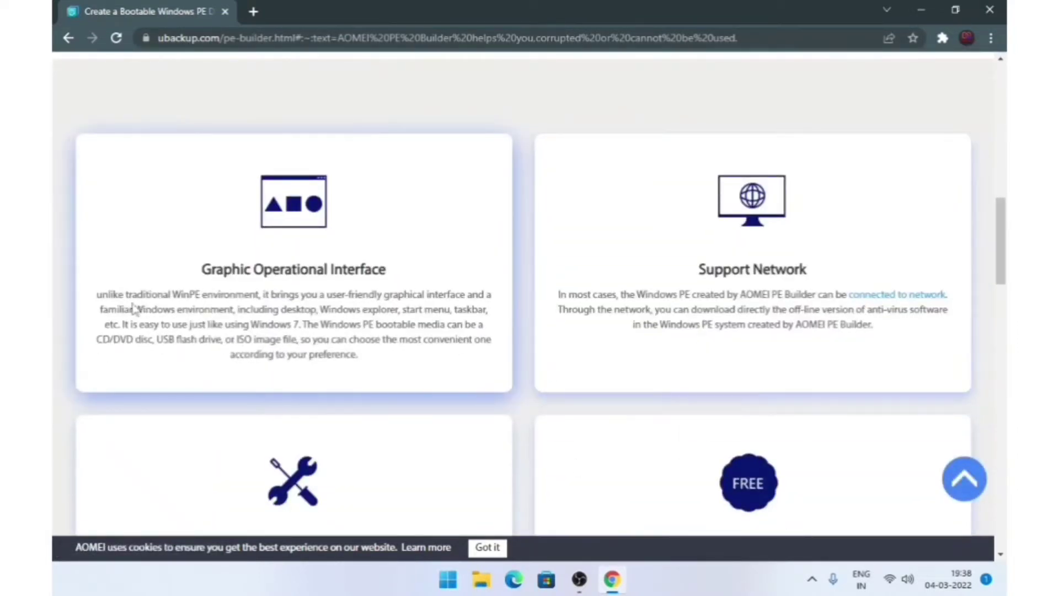
{"action": "left_click_drag", "start_coordinate": [96, 294], "coordinate": [496, 309]}
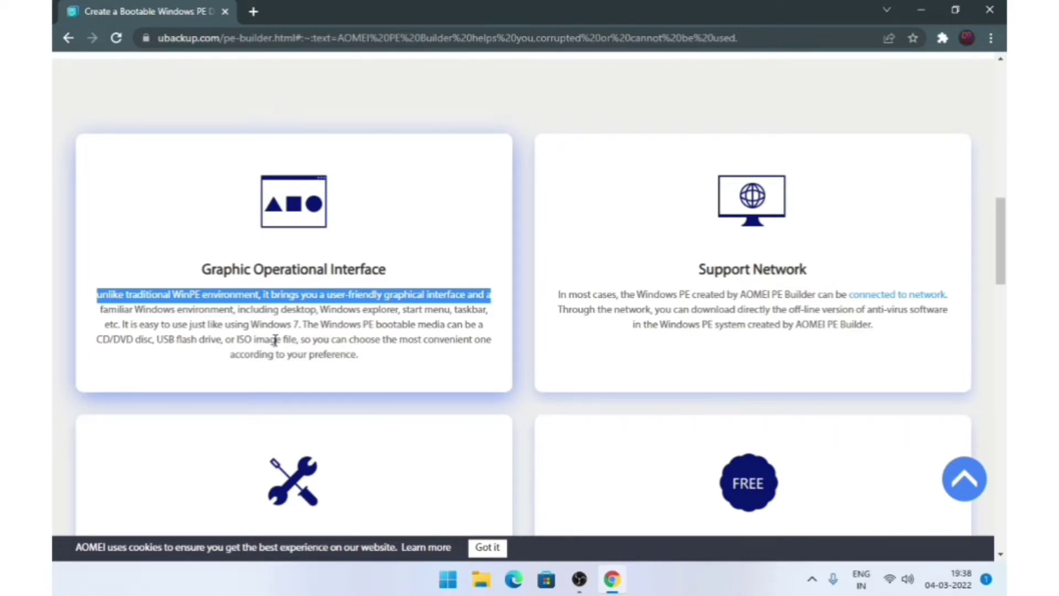
{"action": "scroll", "coordinate": [302, 293], "scroll_direction": "down", "scroll_amount": 1}
{"action": "left_click_drag", "start_coordinate": [303, 250], "coordinate": [261, 251]}
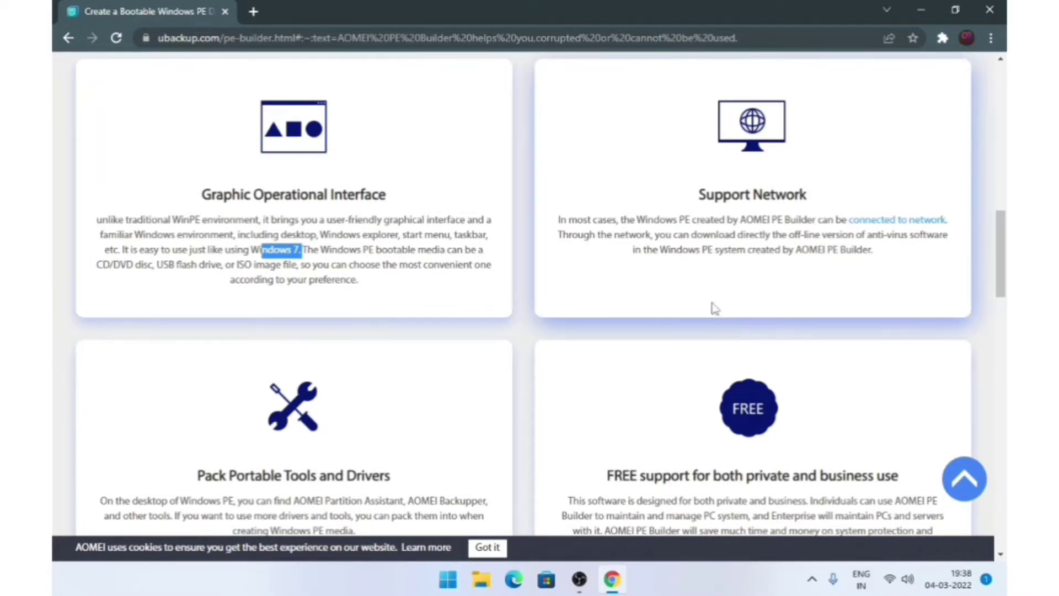
{"action": "scroll", "coordinate": [900, 286], "scroll_direction": "down", "scroll_amount": 1}
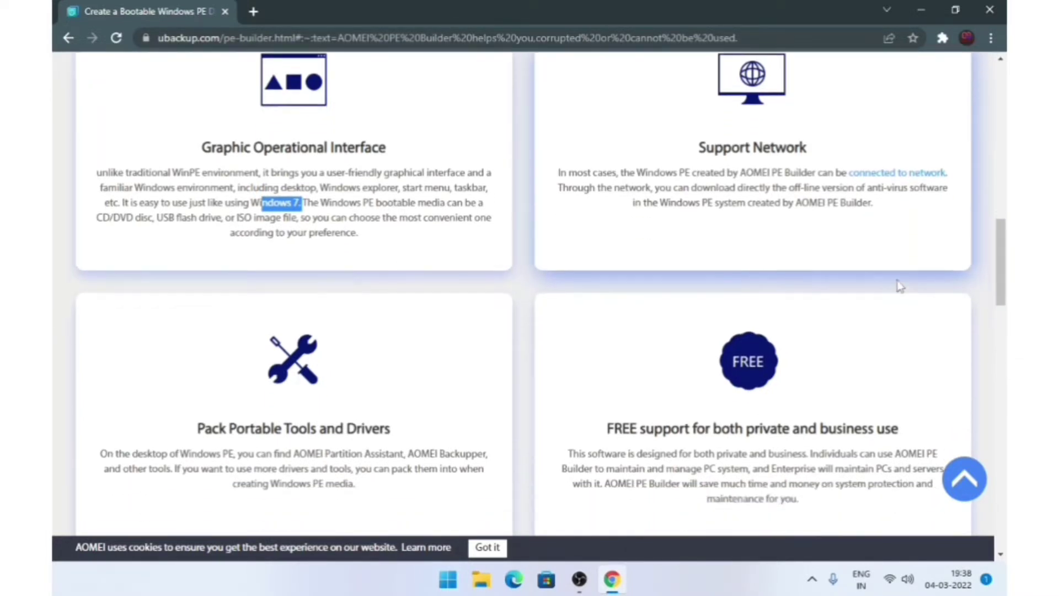
{"action": "scroll", "coordinate": [900, 286], "scroll_direction": "down", "scroll_amount": 4}
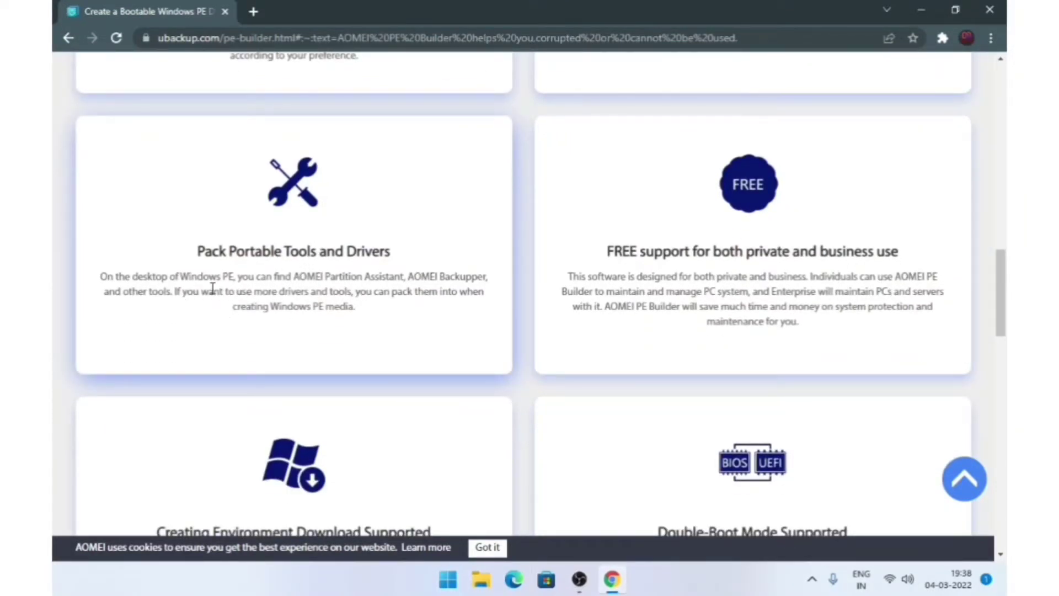
{"action": "scroll", "coordinate": [442, 314], "scroll_direction": "down", "scroll_amount": 3}
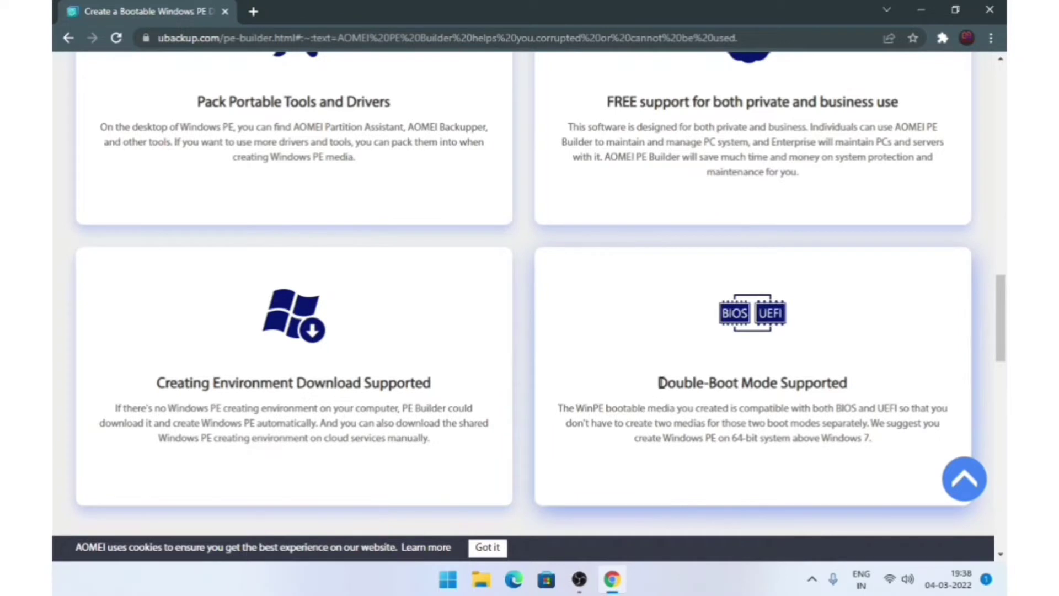
{"action": "left_click_drag", "start_coordinate": [657, 386], "coordinate": [873, 379]}
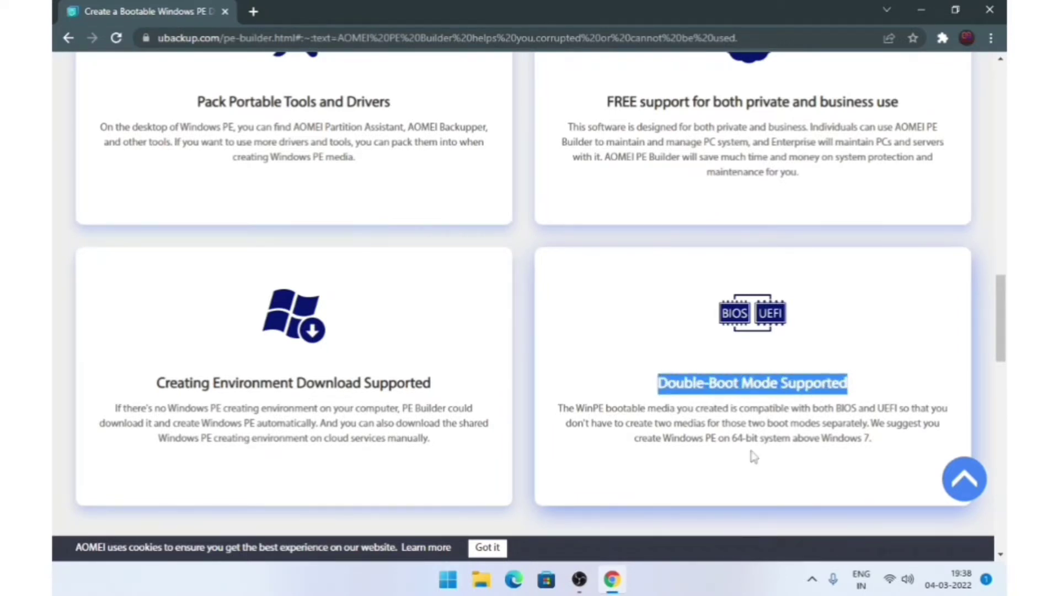
{"action": "scroll", "coordinate": [751, 458], "scroll_direction": "down", "scroll_amount": 1}
{"action": "left_click", "coordinate": [733, 411]}
Read the section on situations where AOMEI PE Builder helps and the review beneath it.
{"action": "scroll", "coordinate": [733, 412], "scroll_direction": "down", "scroll_amount": 5}
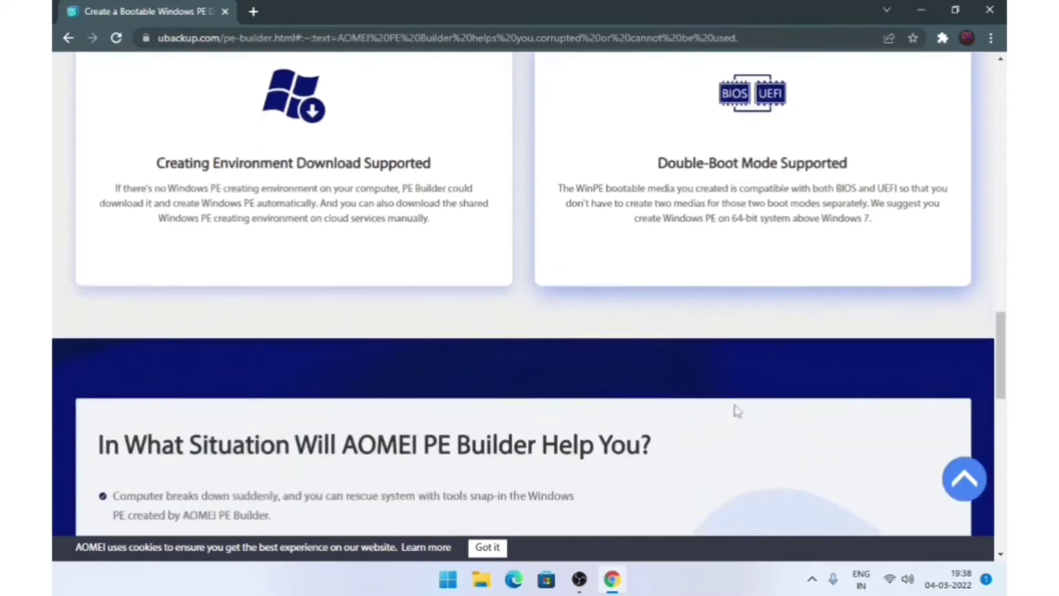
{"action": "scroll", "coordinate": [739, 416], "scroll_direction": "down", "scroll_amount": 2}
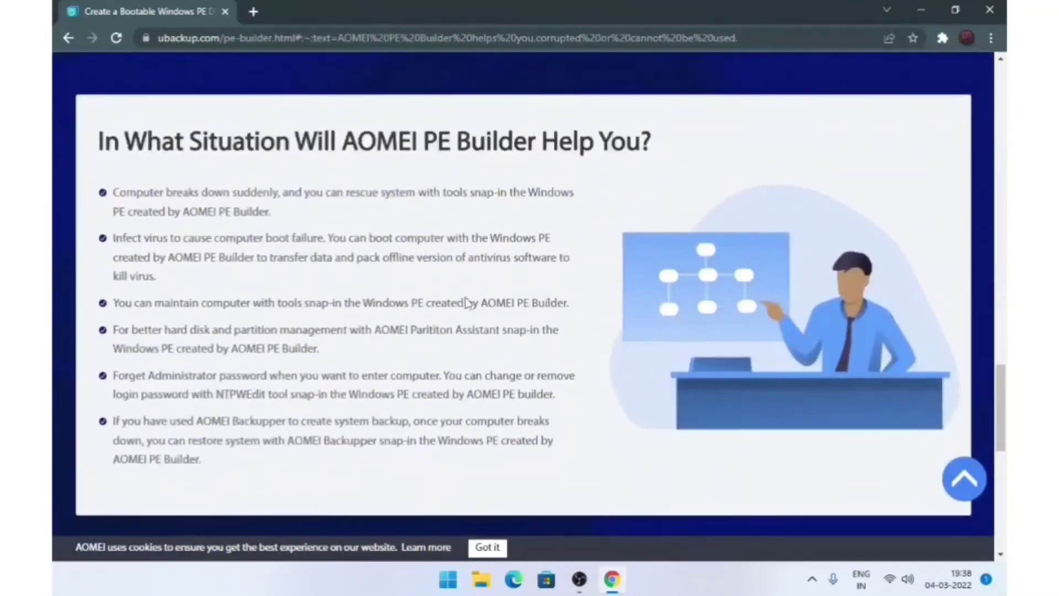
{"action": "left_click_drag", "start_coordinate": [95, 135], "coordinate": [622, 182]}
{"action": "left_click", "coordinate": [607, 441]}
{"action": "scroll", "coordinate": [583, 436], "scroll_direction": "down", "scroll_amount": 1}
{"action": "scroll", "coordinate": [574, 331], "scroll_direction": "down", "scroll_amount": 3}
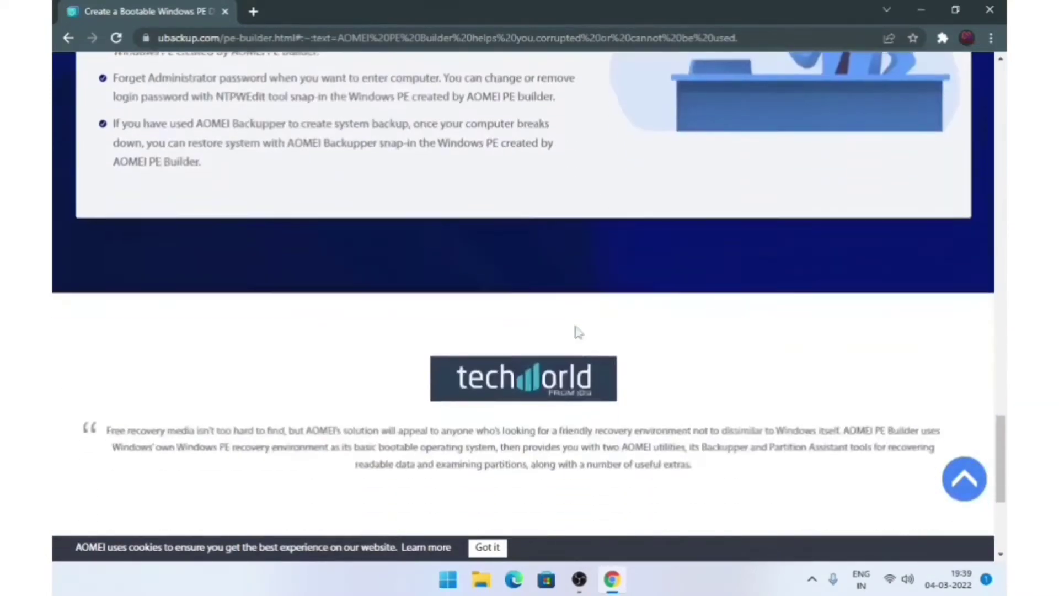
{"action": "scroll", "coordinate": [575, 331], "scroll_direction": "down", "scroll_amount": 2}
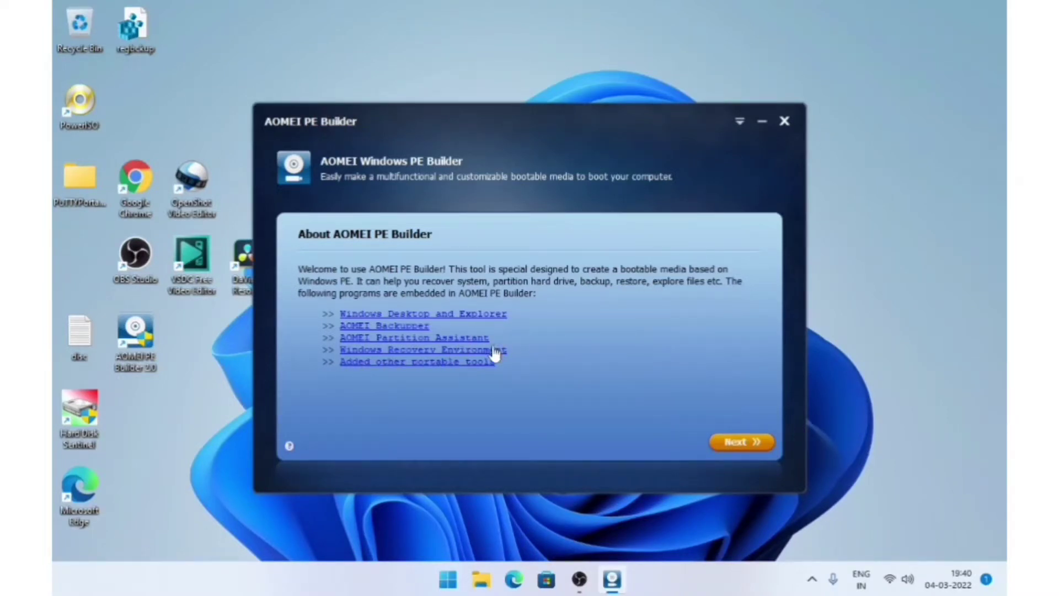
Switch to AOMEI PE Builder and proceed to the tool selection with the internet download of the 64-bit Windows PE environment enabled.
{"action": "left_click", "coordinate": [764, 449]}
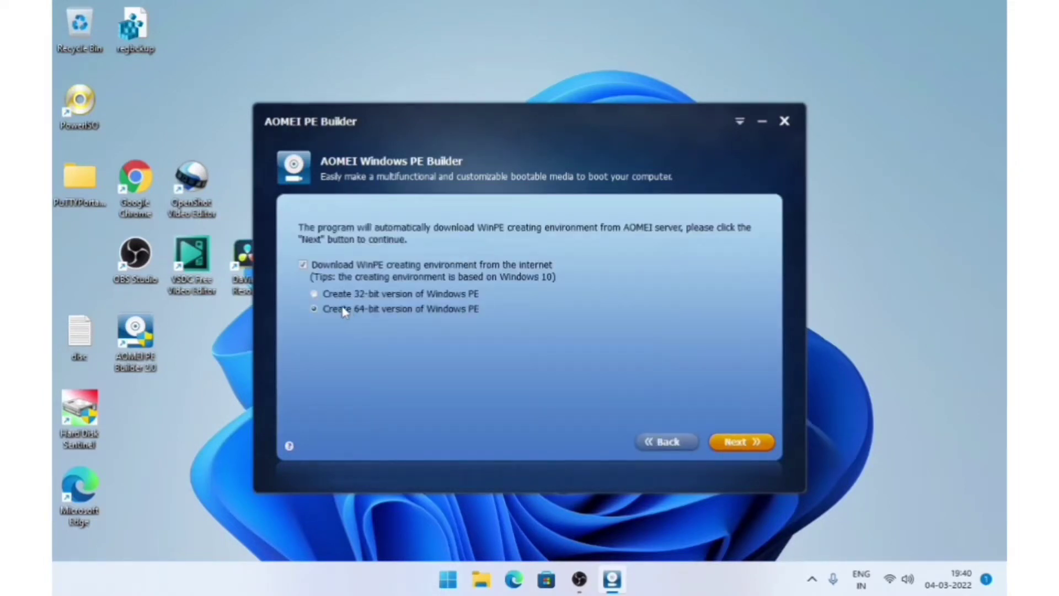
{"action": "left_click", "coordinate": [734, 441]}
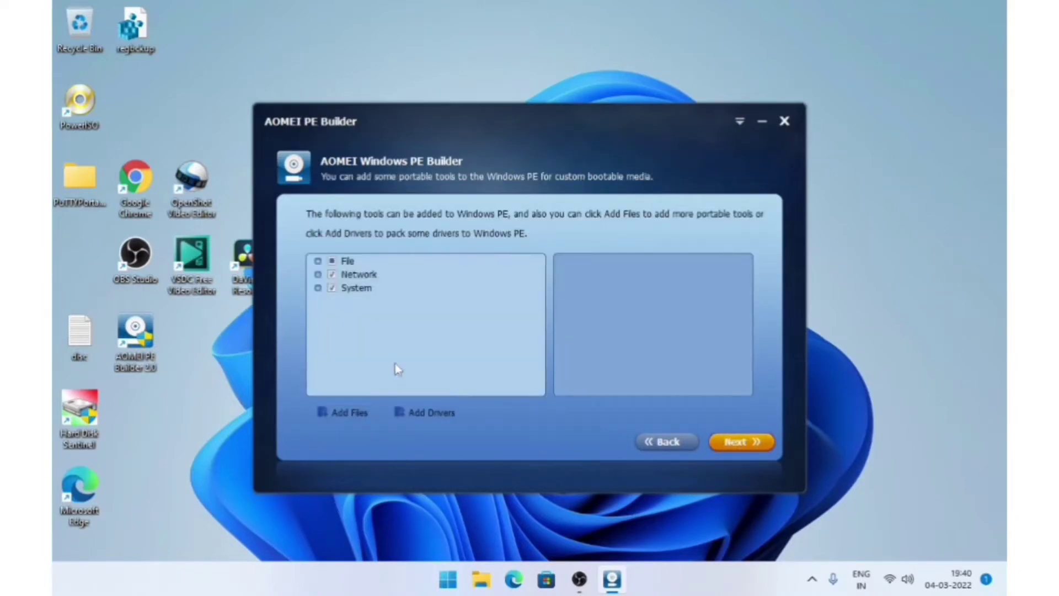
Review the tools in the File, Network and System groups and the output media options, returning to the tool selection.
{"action": "left_click", "coordinate": [319, 262]}
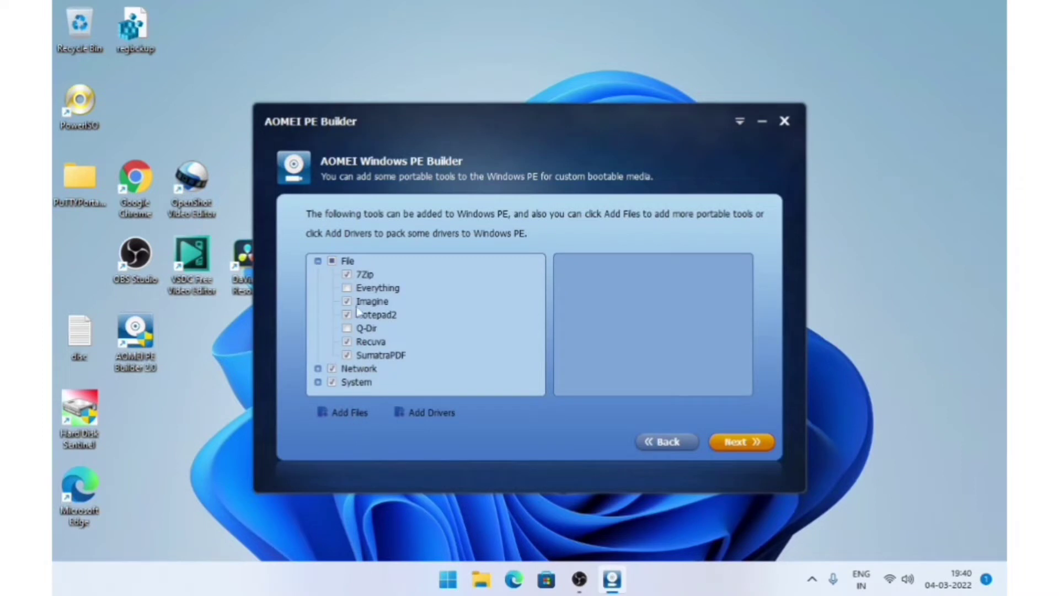
{"action": "left_click", "coordinate": [319, 261]}
{"action": "left_click", "coordinate": [318, 275]}
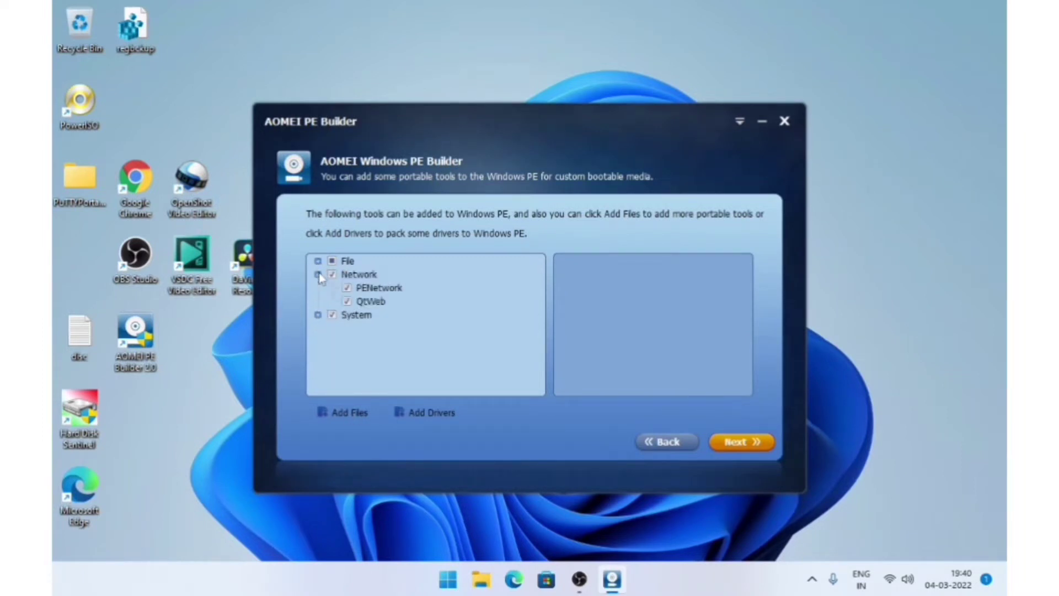
{"action": "left_click", "coordinate": [318, 275]}
{"action": "left_click", "coordinate": [318, 288]}
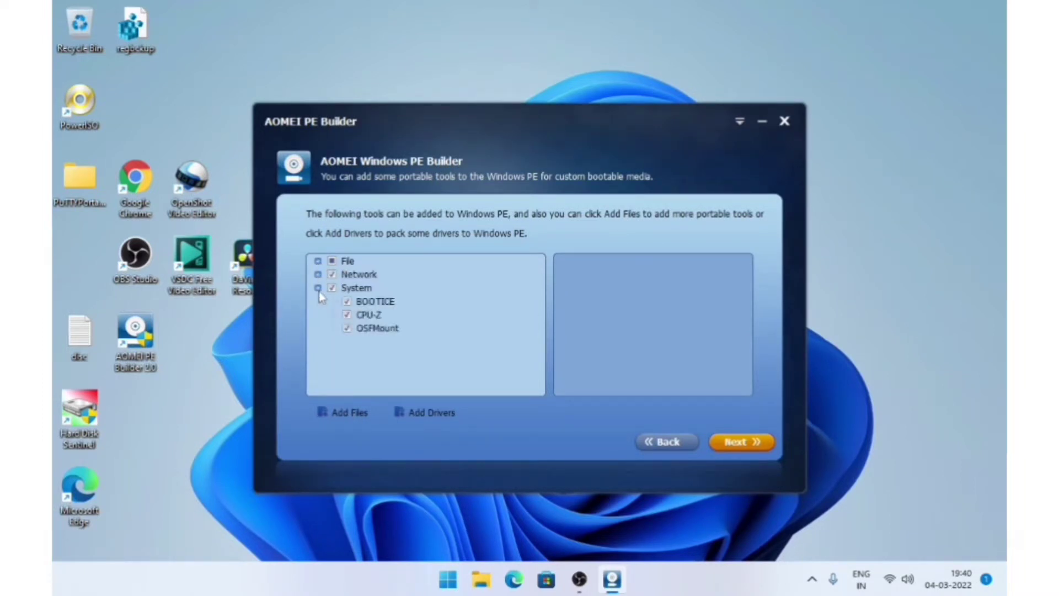
{"action": "left_click", "coordinate": [319, 289]}
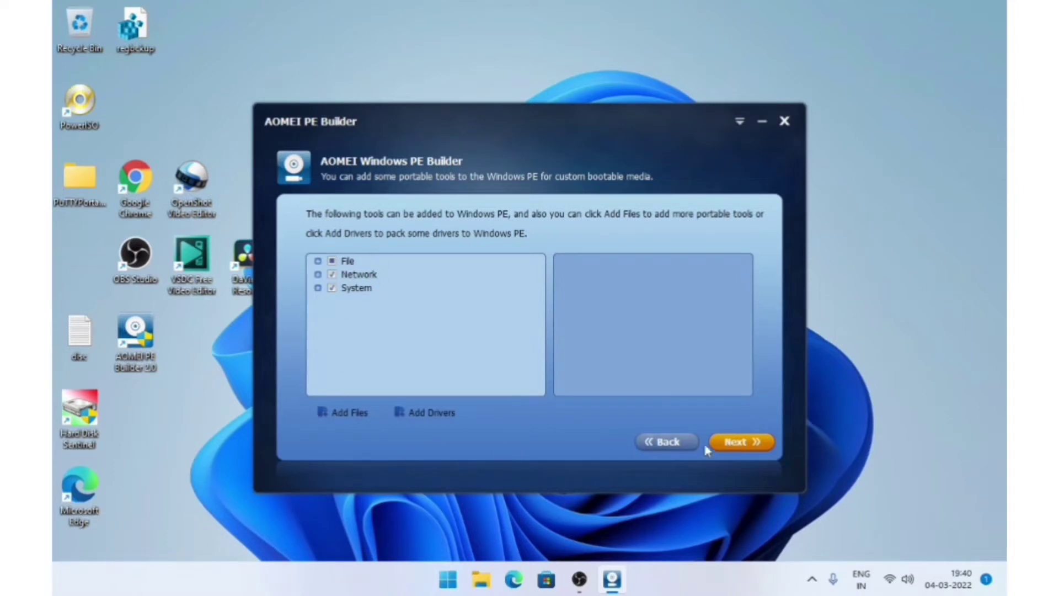
{"action": "left_click", "coordinate": [737, 441]}
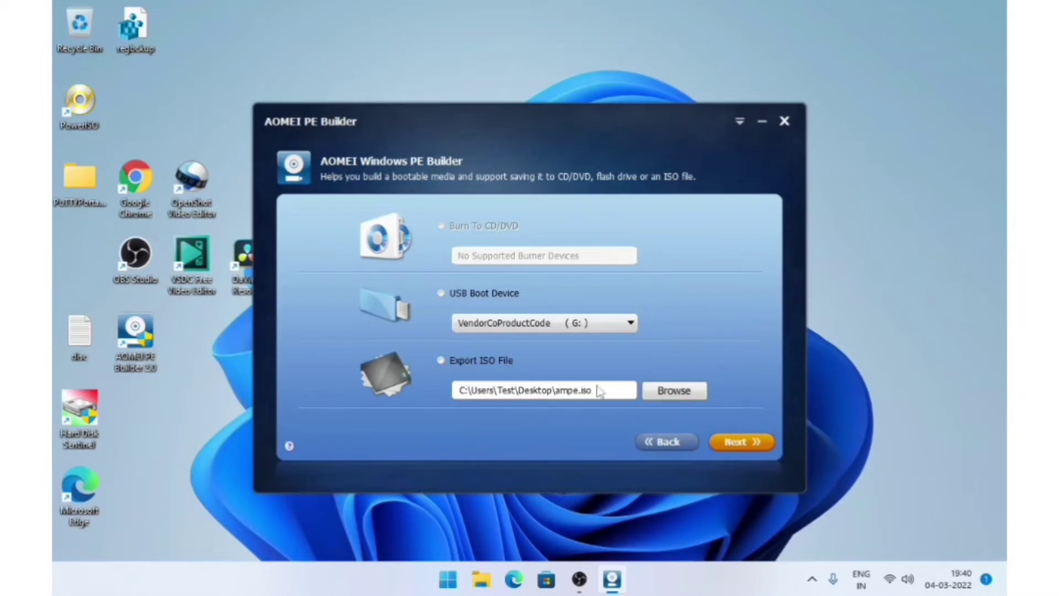
{"action": "left_click", "coordinate": [662, 448]}
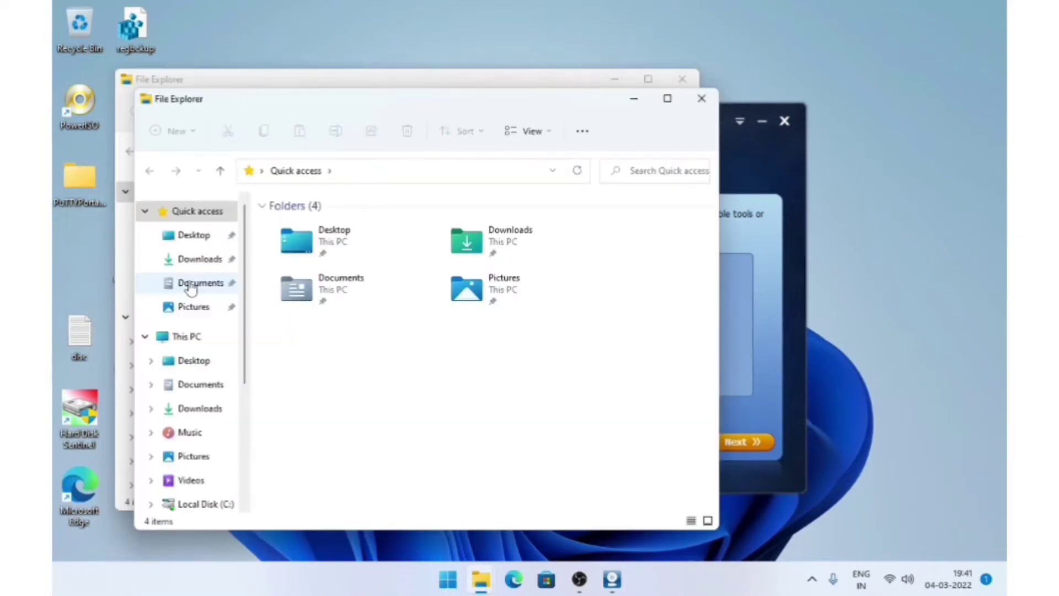
Switch to File Explorer and look through the Downloads folder for portable app installers such as 2048Portable and VLCPortable.
{"action": "left_click", "coordinate": [199, 259]}
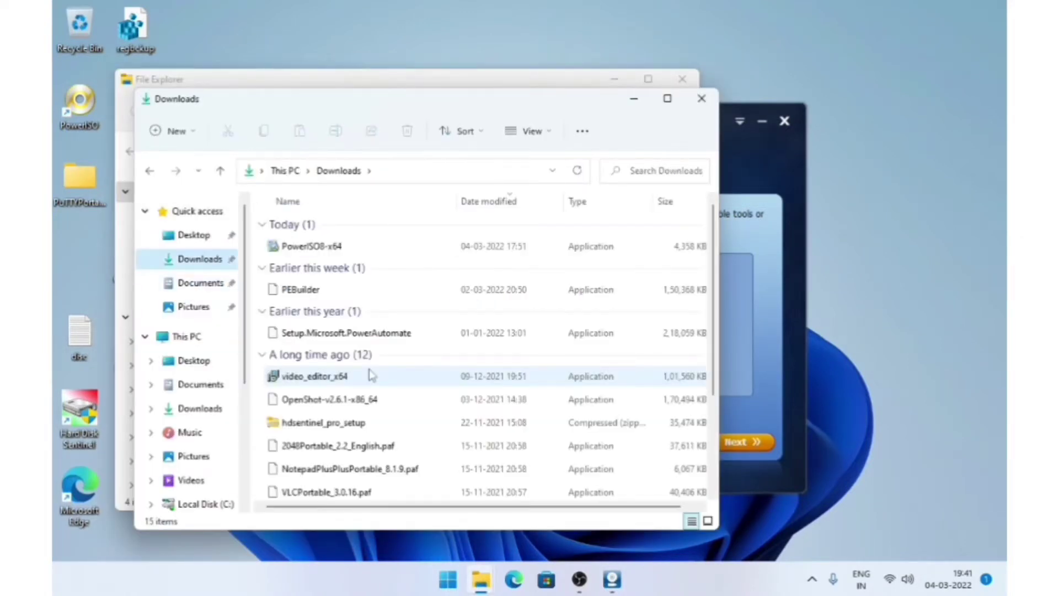
{"action": "scroll", "coordinate": [428, 373], "scroll_direction": "down", "scroll_amount": 1}
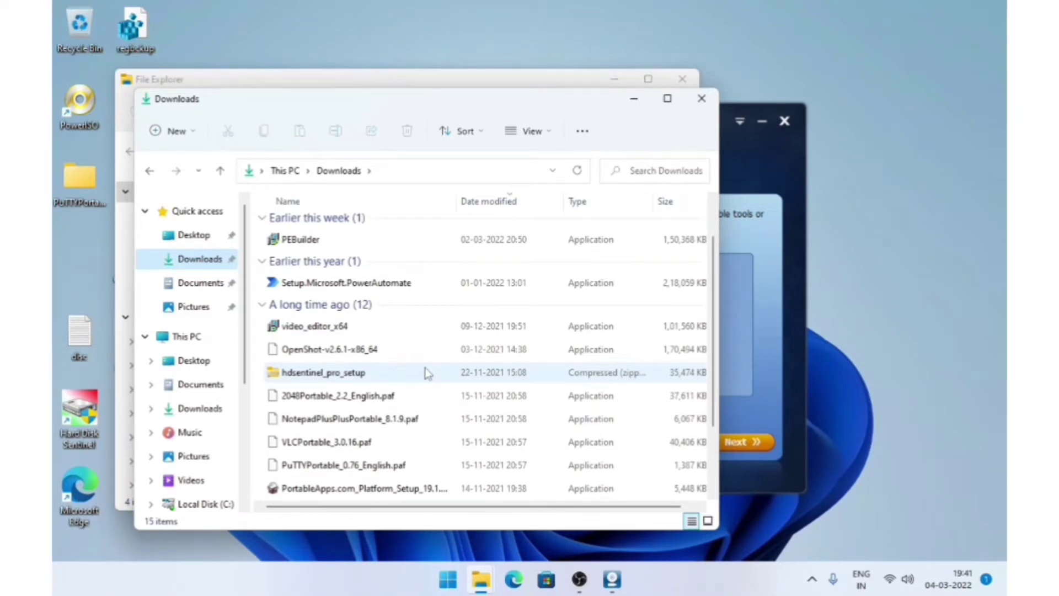
{"action": "scroll", "coordinate": [428, 373], "scroll_direction": "down", "scroll_amount": 2}
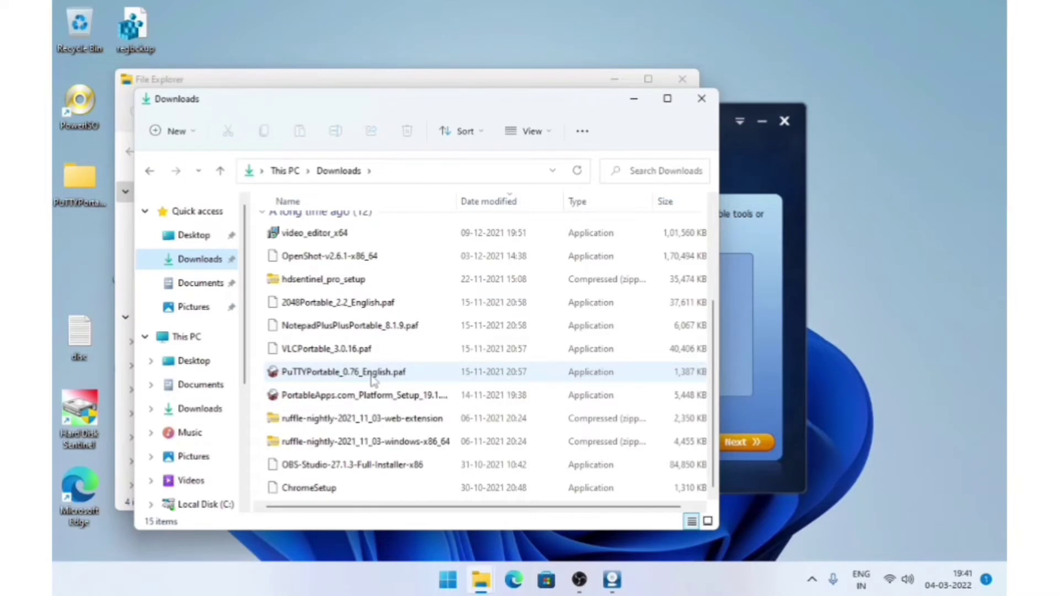
{"action": "left_click", "coordinate": [353, 303]}
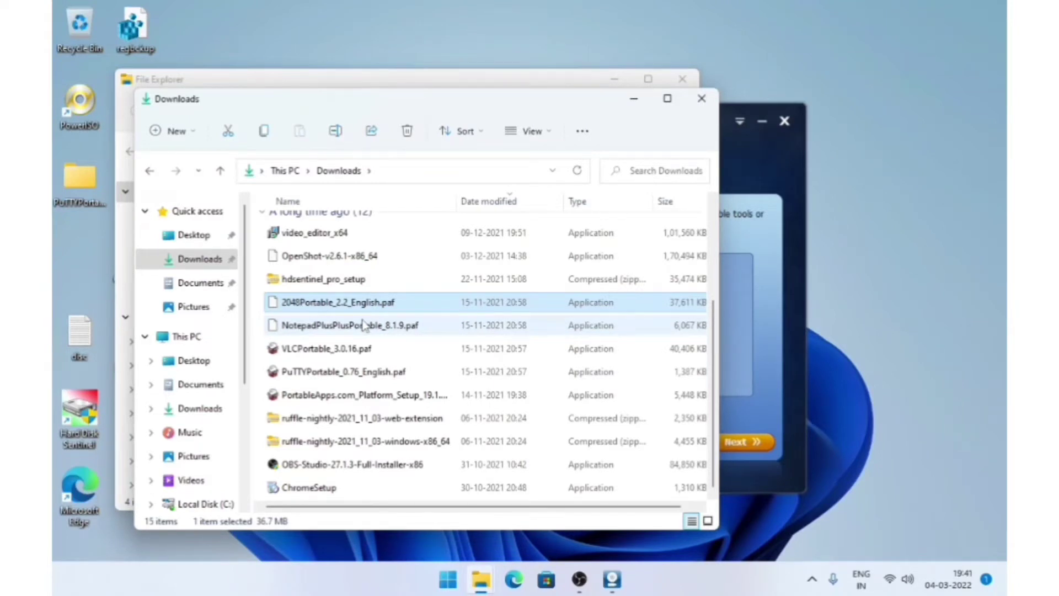
{"action": "left_click", "coordinate": [309, 348]}
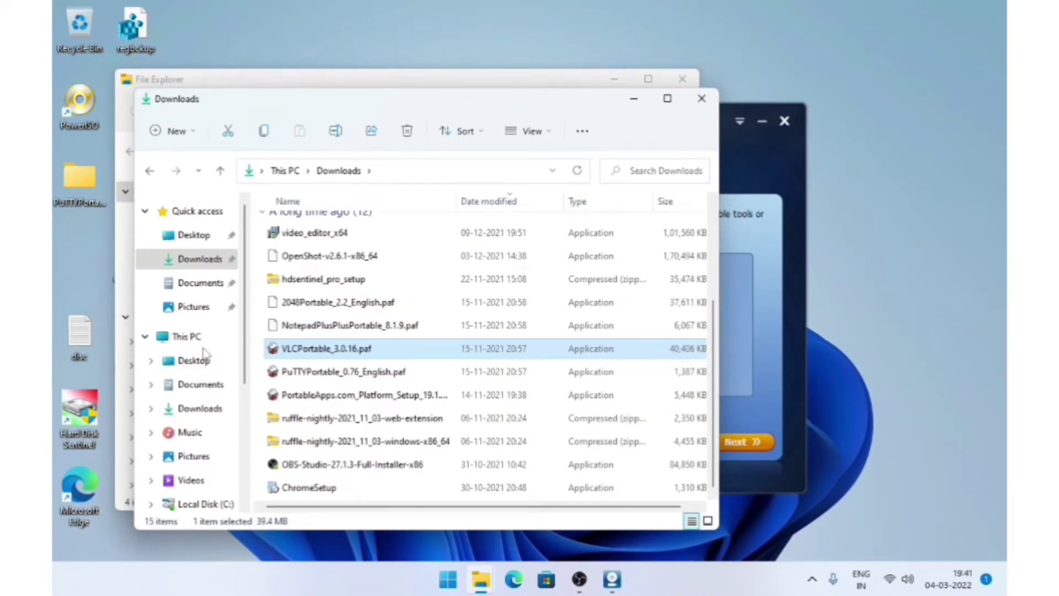
Create a folder named winpe1 on Local Disk (D:).
{"action": "left_click", "coordinate": [187, 336]}
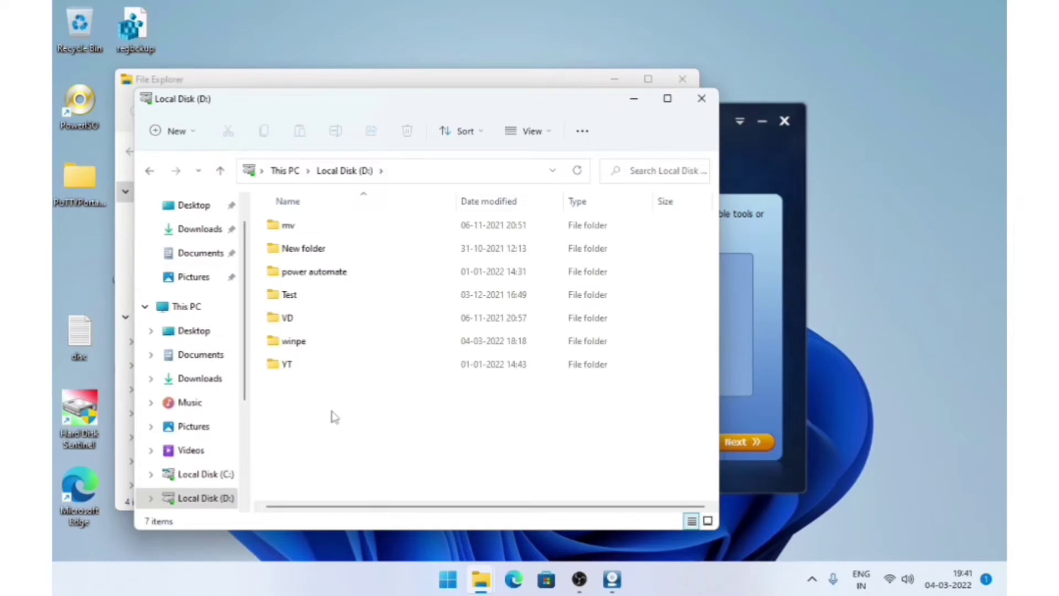
{"action": "right_click", "coordinate": [335, 417]}
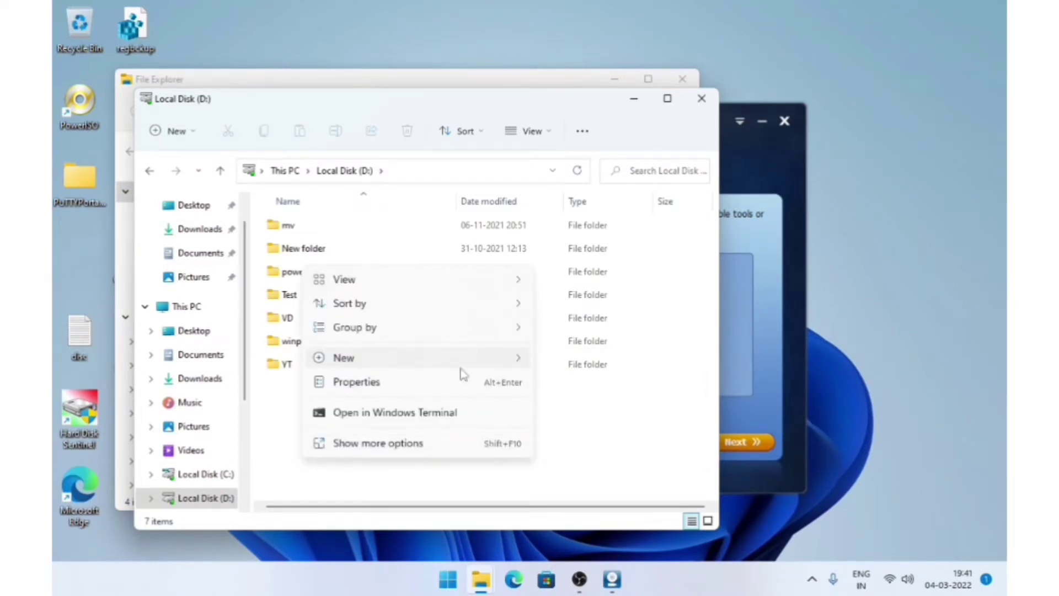
{"action": "left_click", "coordinate": [568, 365]}
{"action": "type", "text": "win"}
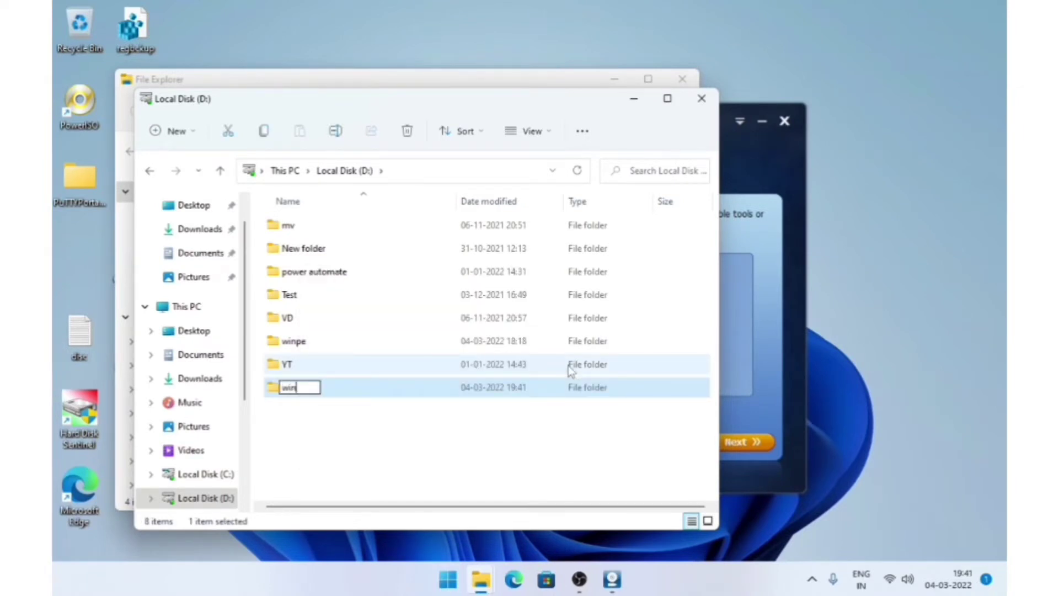
{"action": "type", "text": "pe1"}
{"action": "key", "text": "Return"}
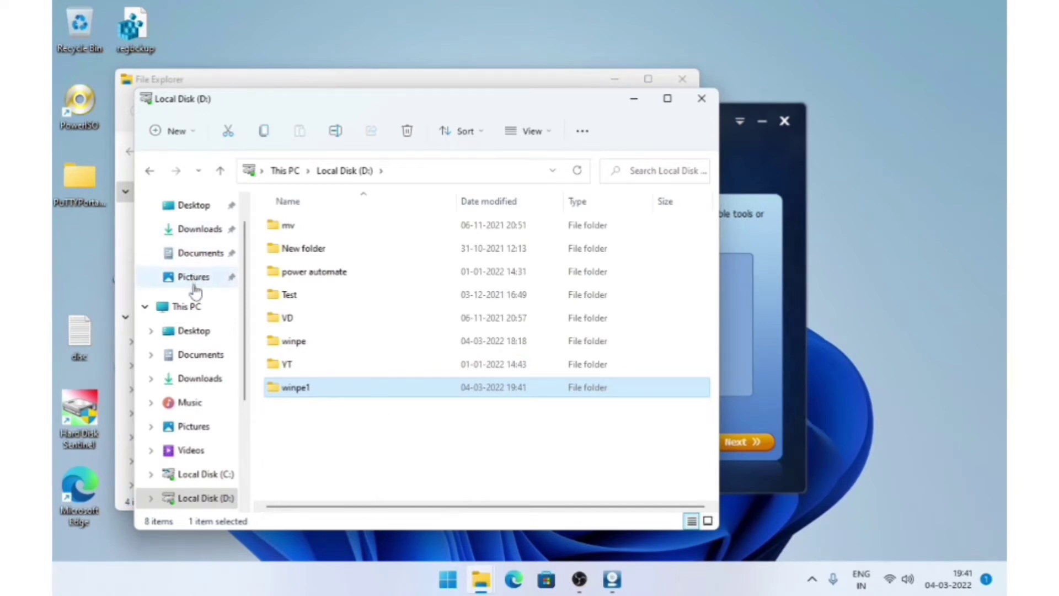
Launch the 2048Portable_2.2_English.paf installer from the Downloads folder and proceed to its install location settings.
{"action": "left_click", "coordinate": [200, 229]}
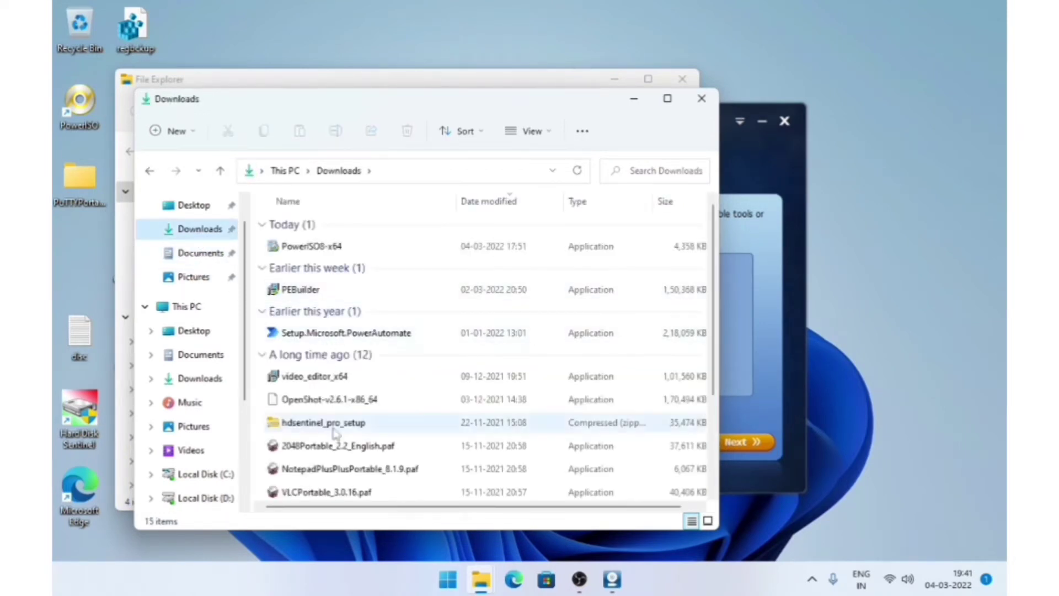
{"action": "scroll", "coordinate": [334, 361], "scroll_direction": "down", "scroll_amount": 1}
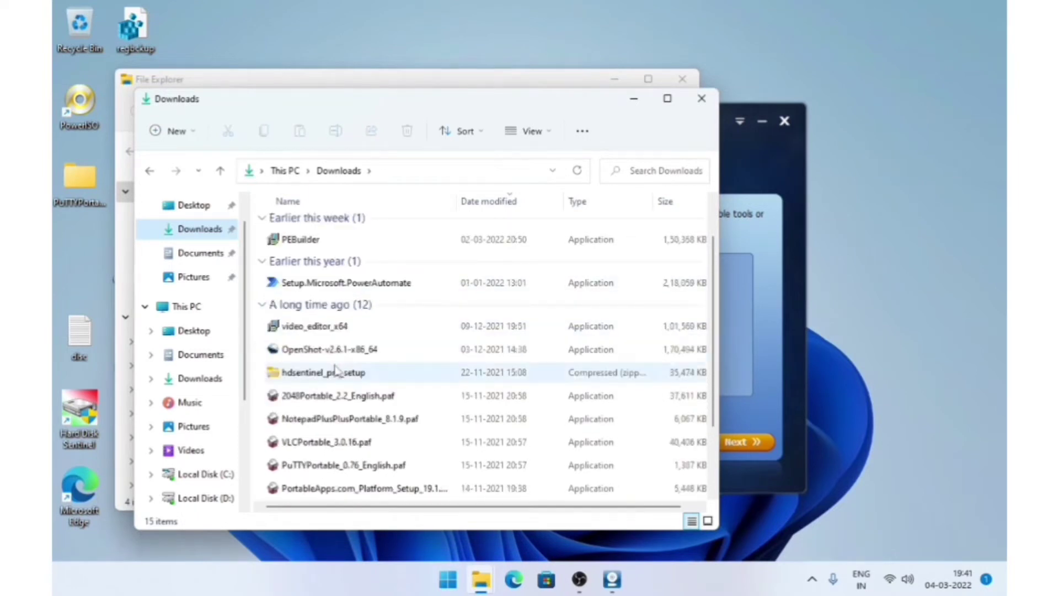
{"action": "left_click", "coordinate": [346, 398]}
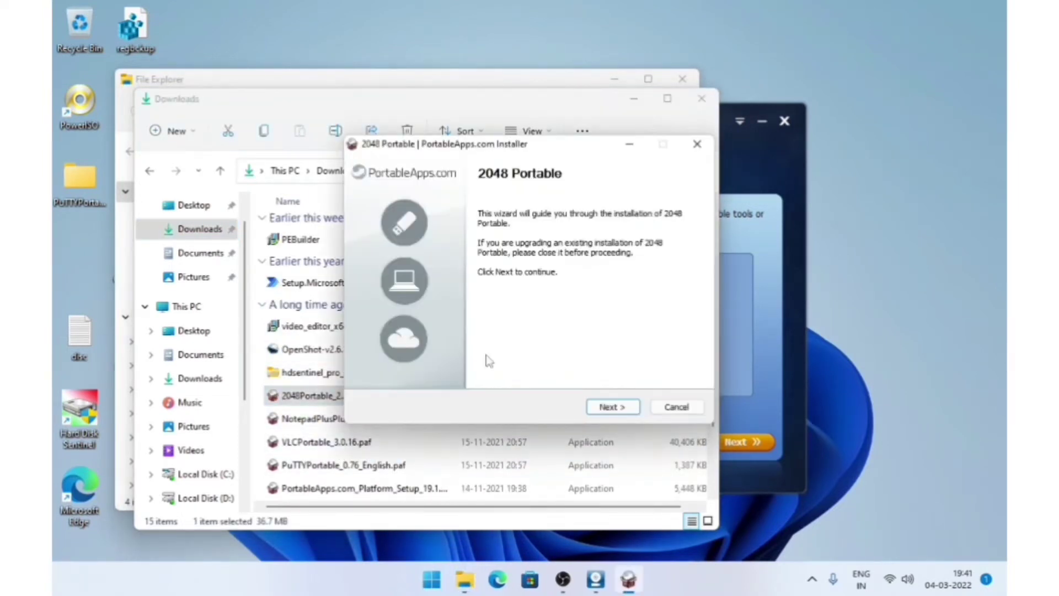
{"action": "left_click", "coordinate": [601, 407]}
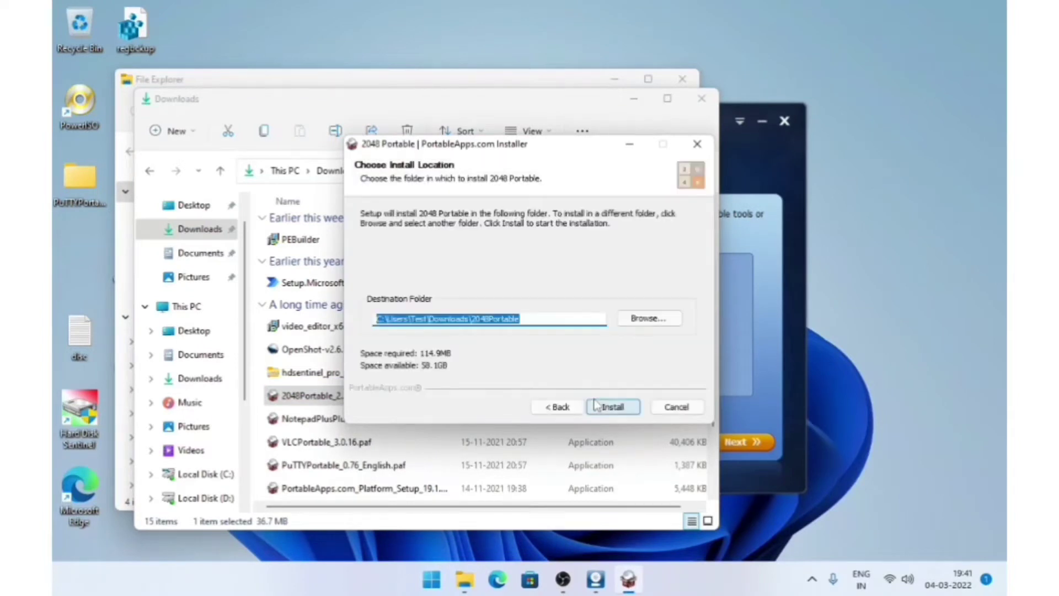
Choose the winpe1 folder on Local Disk (D:) as the destination and install 2048 Portable there.
{"action": "left_click", "coordinate": [661, 320]}
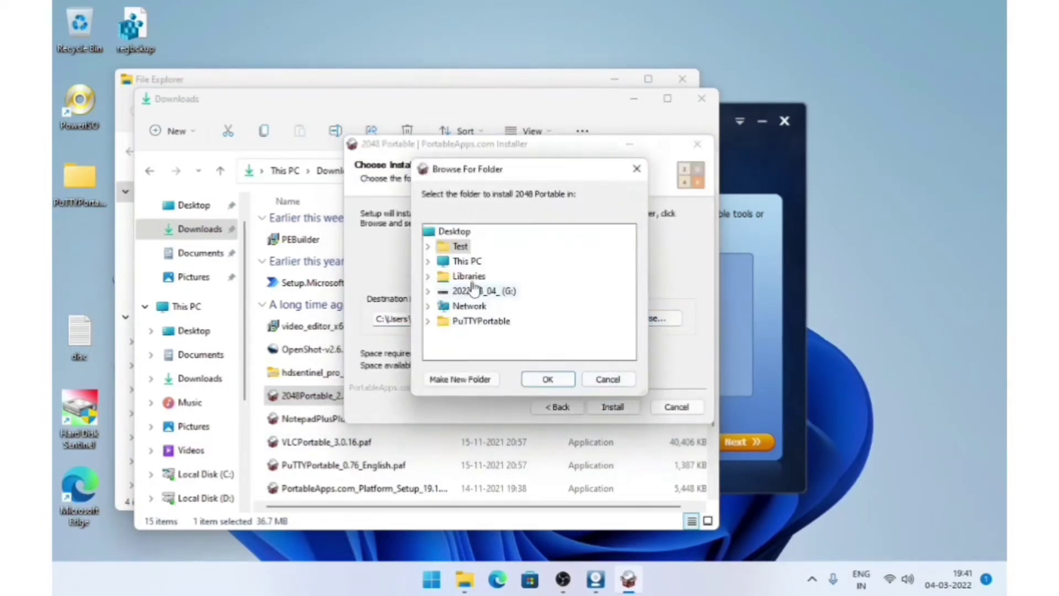
{"action": "left_click", "coordinate": [467, 260]}
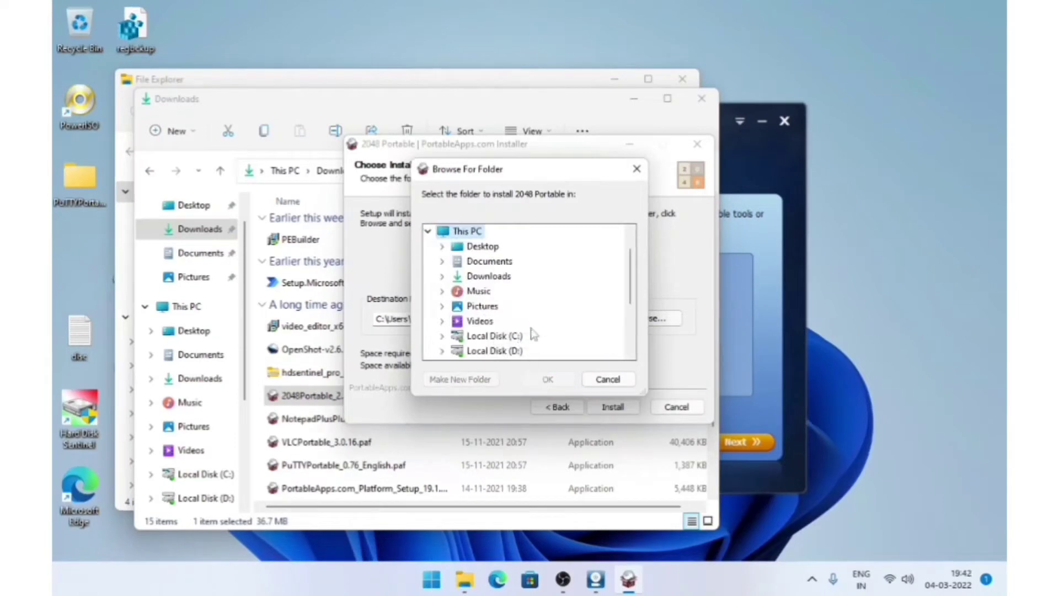
{"action": "scroll", "coordinate": [533, 332], "scroll_direction": "down", "scroll_amount": 2}
{"action": "left_click", "coordinate": [508, 275]}
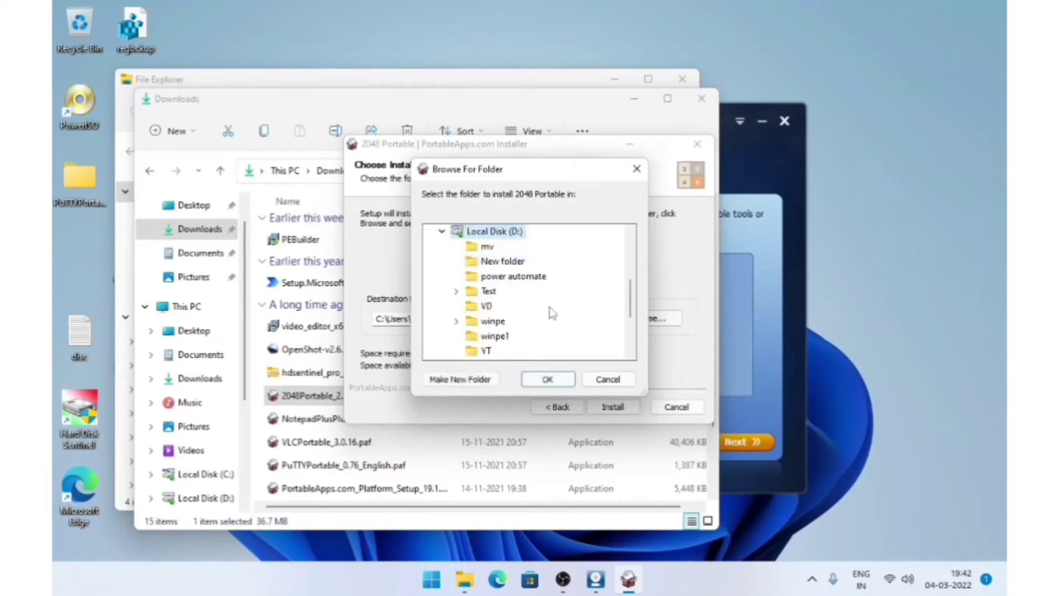
{"action": "left_click", "coordinate": [496, 336]}
{"action": "left_click", "coordinate": [552, 379]}
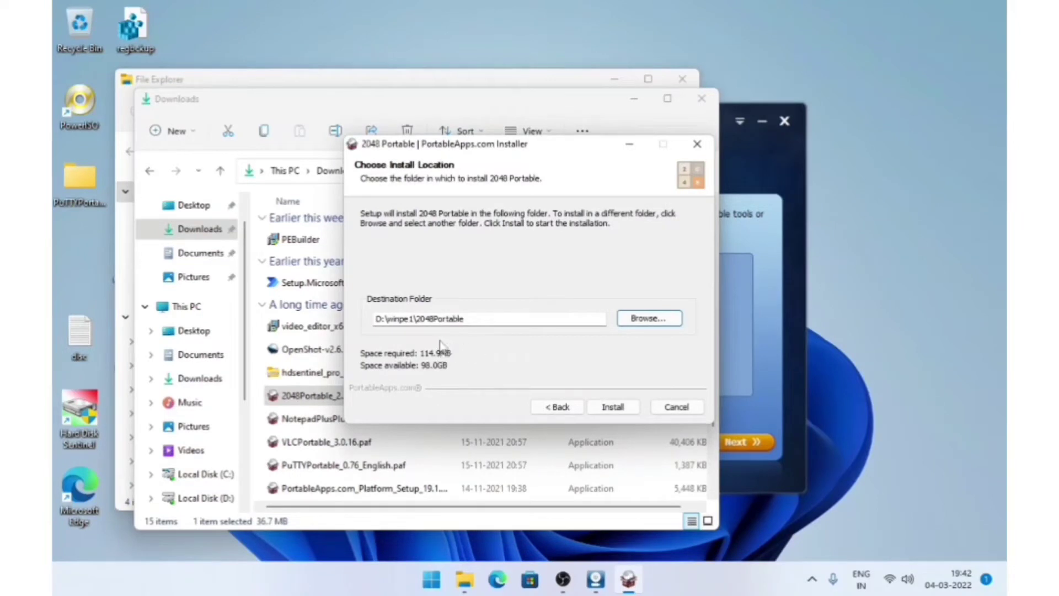
{"action": "left_click", "coordinate": [625, 410]}
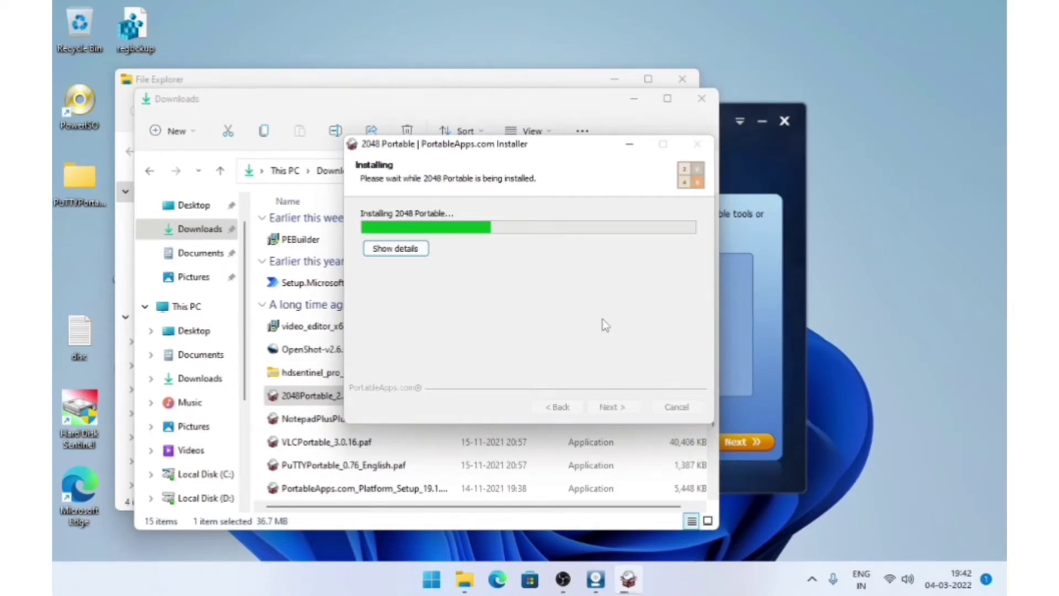
{"action": "left_click", "coordinate": [612, 407]}
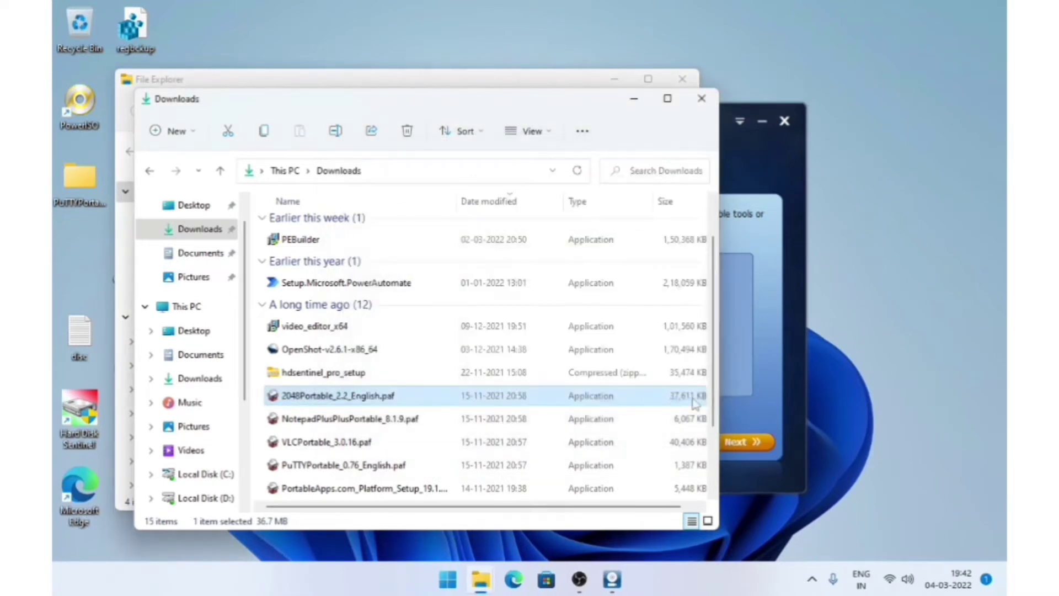
Switch to AOMEI PE Builder, add the folder D:\winpe under the shortcut name My Tools, and proceed to the output media options.
{"action": "left_click", "coordinate": [746, 351]}
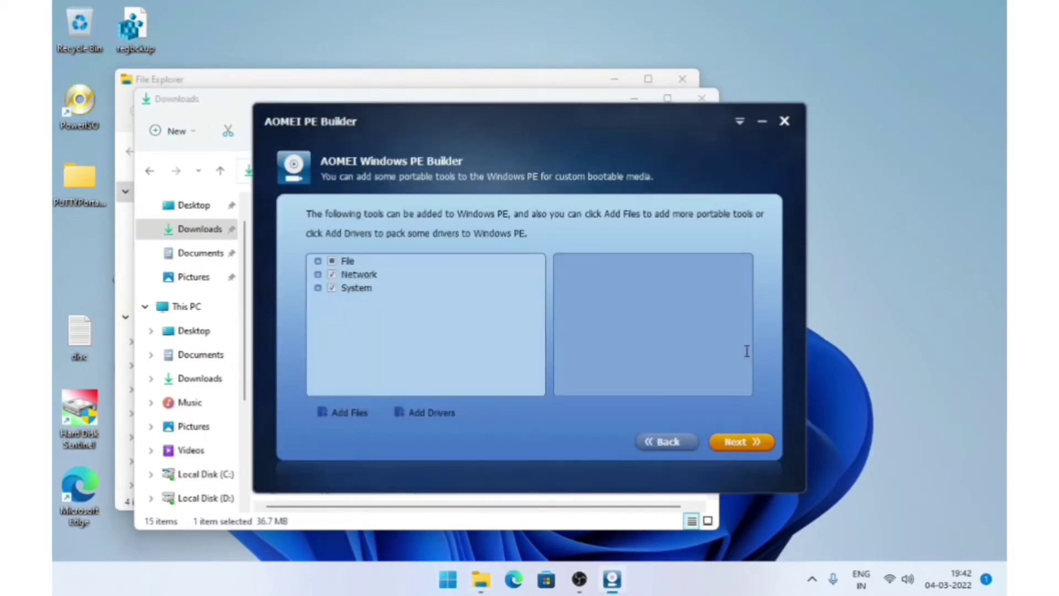
{"action": "left_click", "coordinate": [353, 413]}
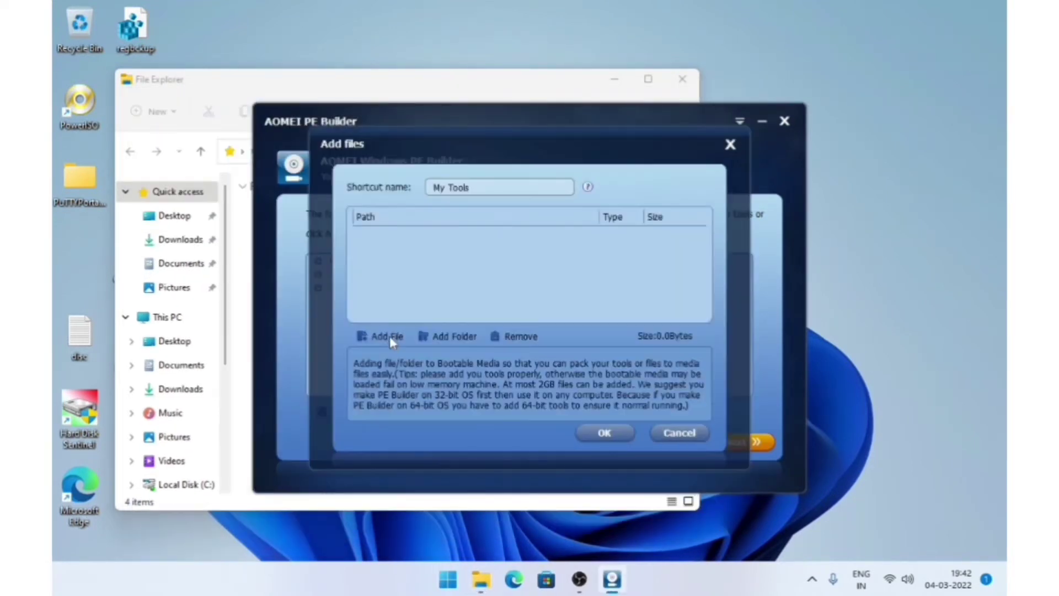
{"action": "left_click", "coordinate": [456, 337]}
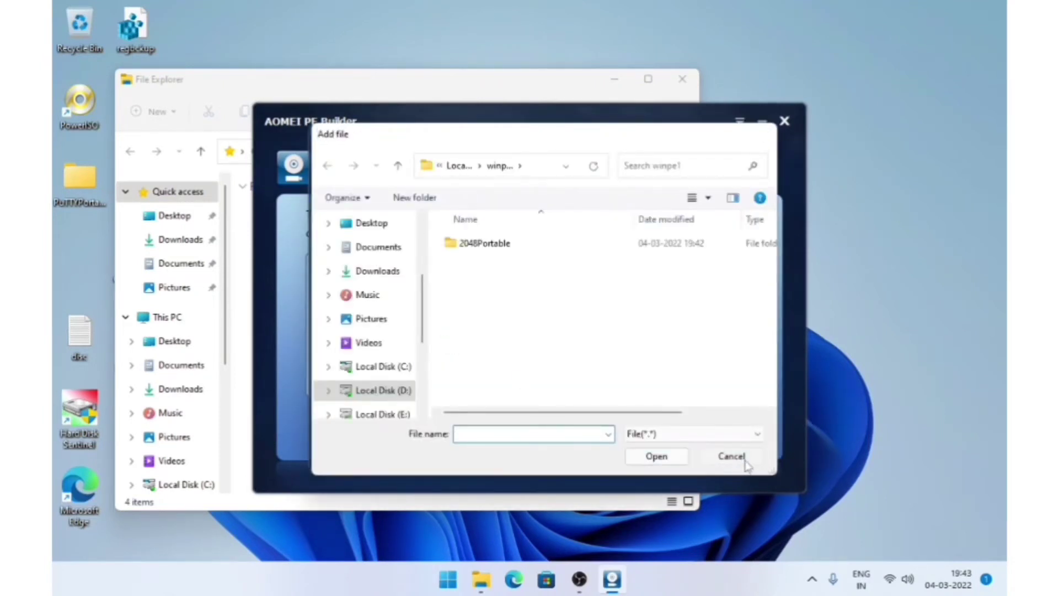
{"action": "left_click", "coordinate": [739, 458]}
{"action": "left_click", "coordinate": [456, 337]}
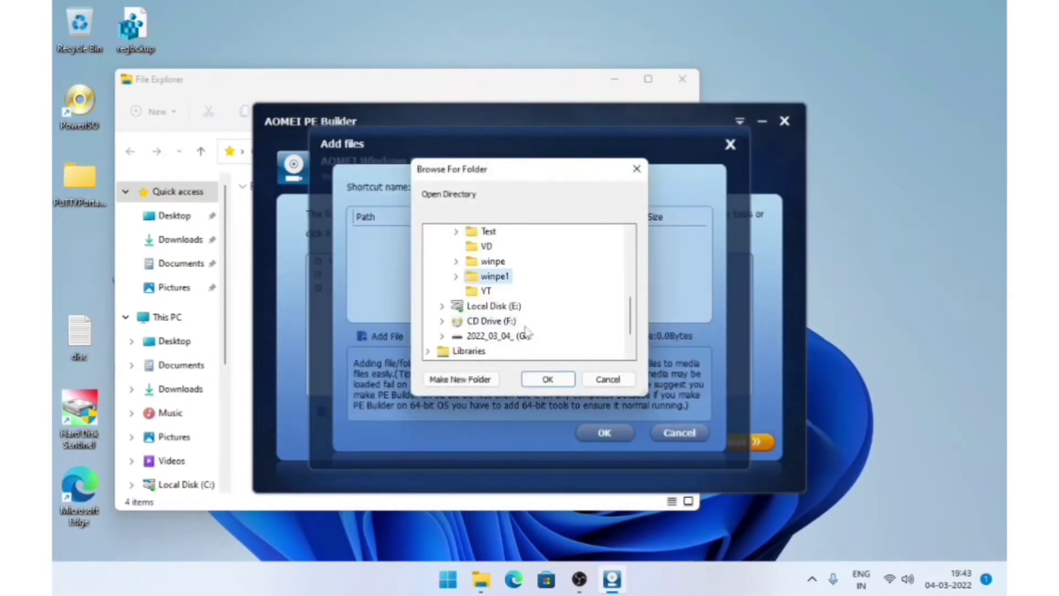
{"action": "double_click", "coordinate": [492, 261]}
{"action": "left_click", "coordinate": [548, 380]}
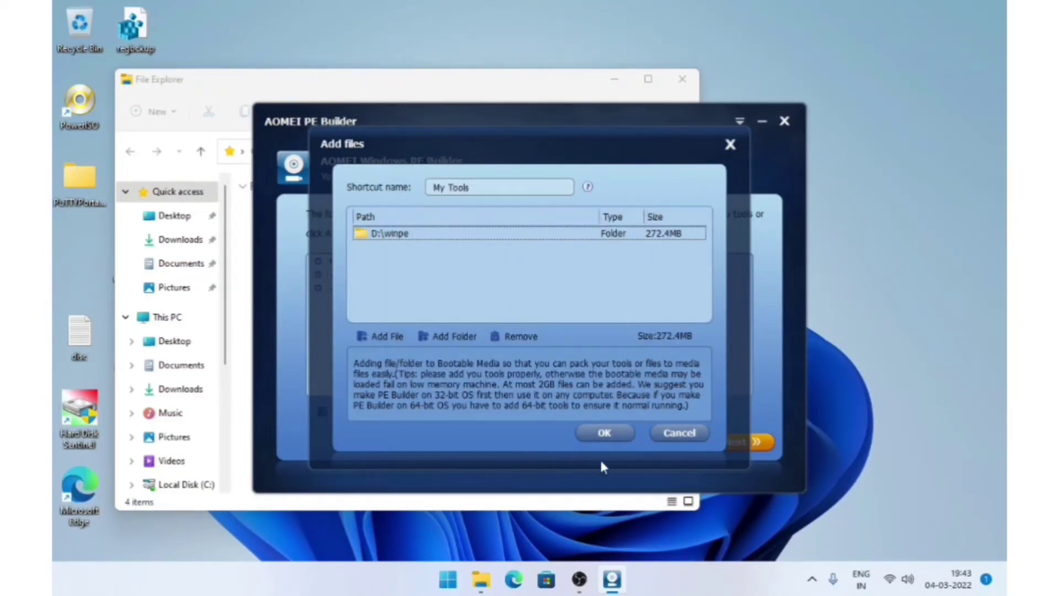
{"action": "left_click", "coordinate": [613, 433]}
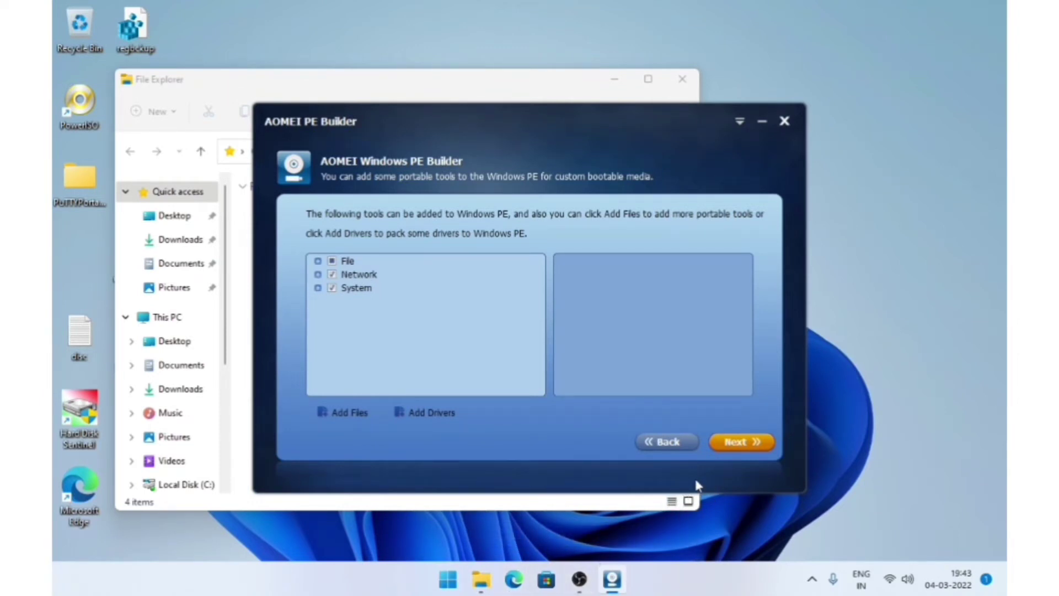
{"action": "left_click", "coordinate": [739, 442]}
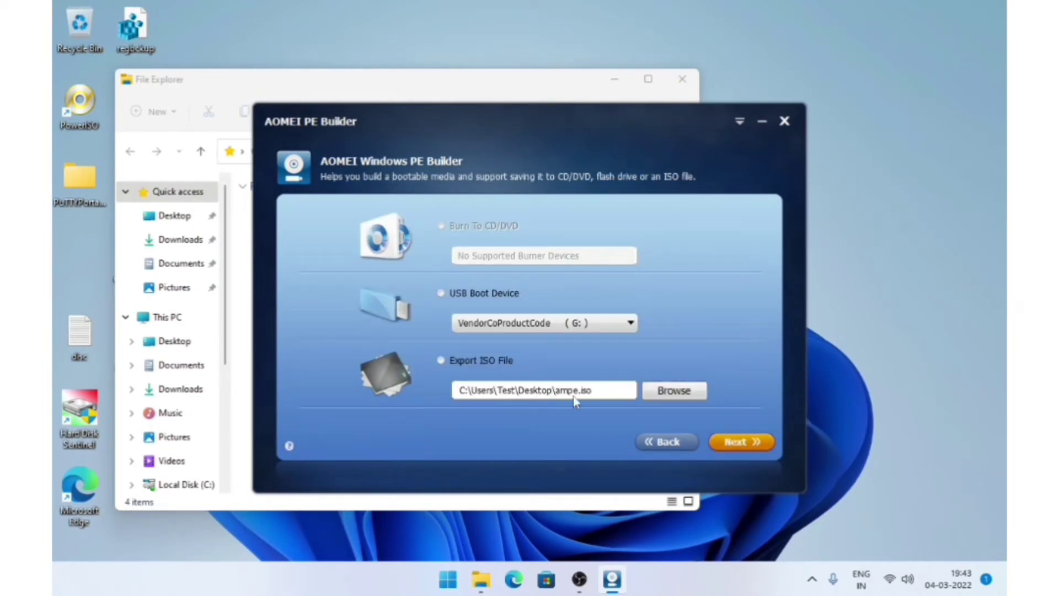
Try to start creating the bootable media without choosing an output type.
{"action": "left_click", "coordinate": [733, 442]}
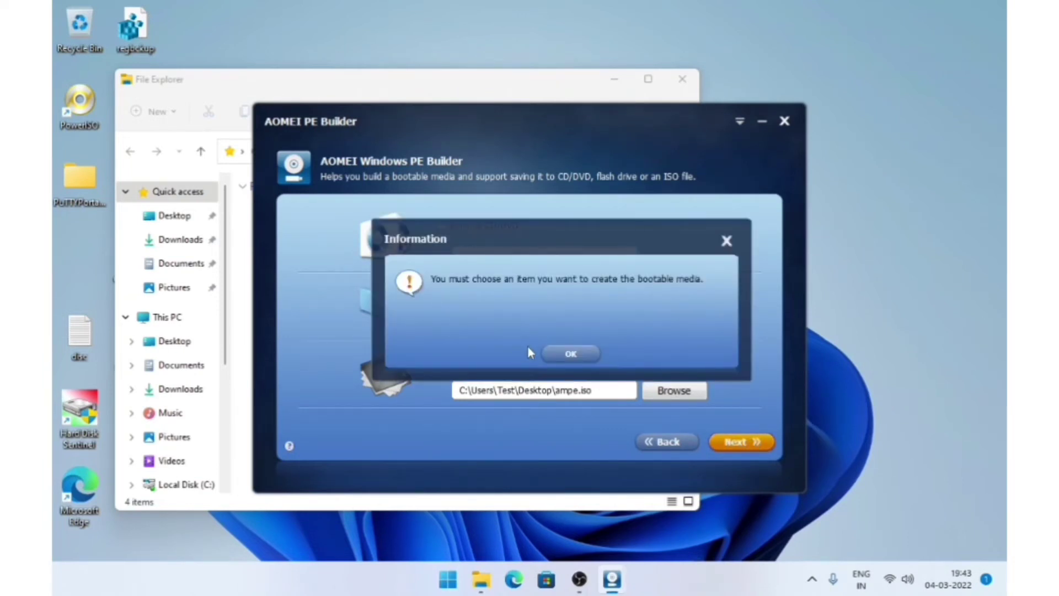
{"action": "left_click", "coordinate": [568, 353]}
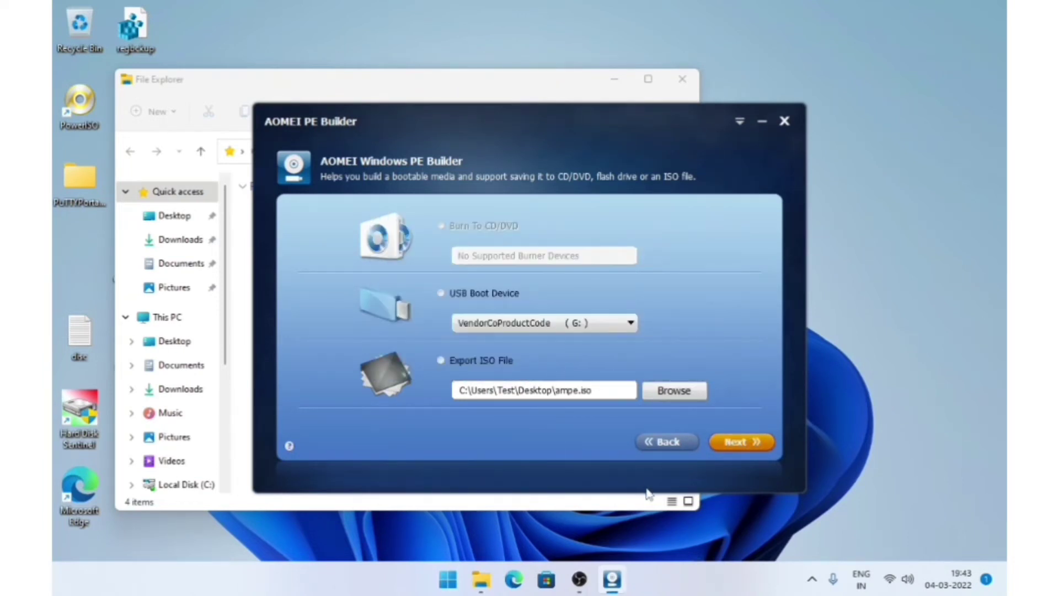
{"action": "left_click", "coordinate": [757, 447]}
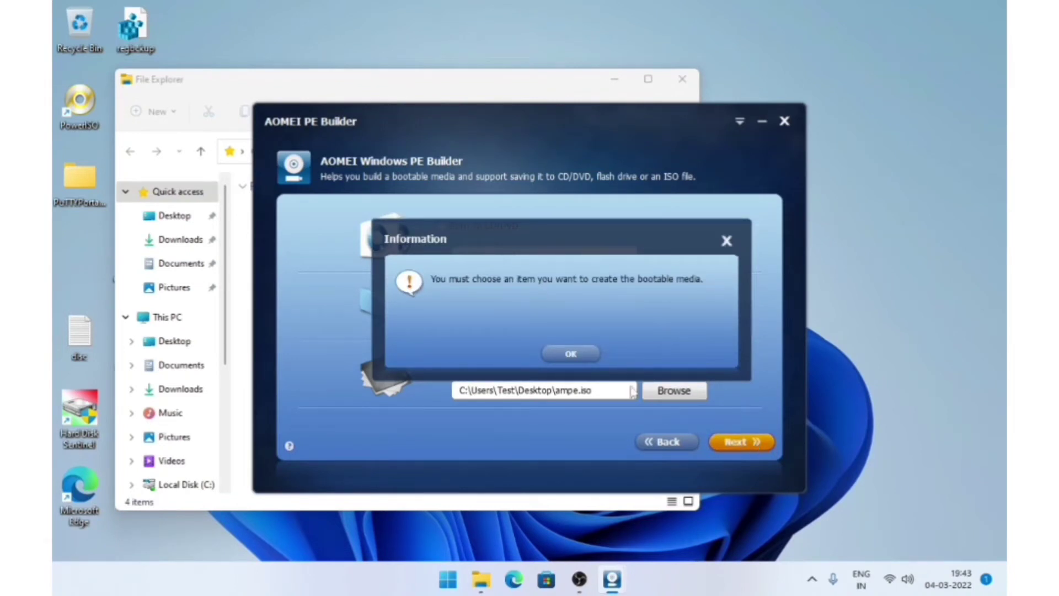
{"action": "left_click", "coordinate": [571, 351]}
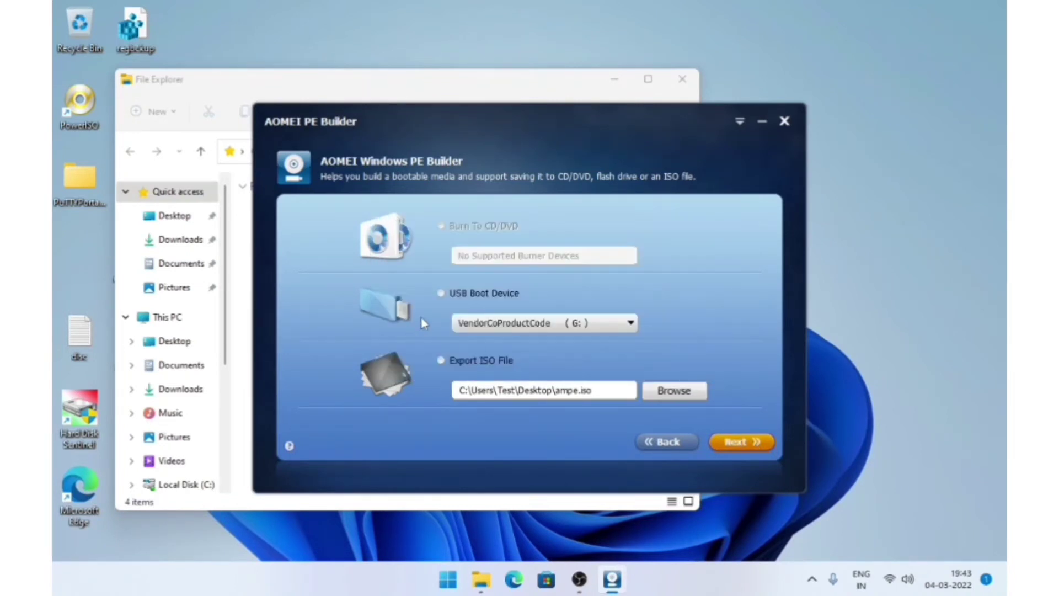
Export the bootable media as an ISO file to C:\Users\Test\Desktop\ampe.iso, overwriting the existing file.
{"action": "left_click", "coordinate": [455, 359]}
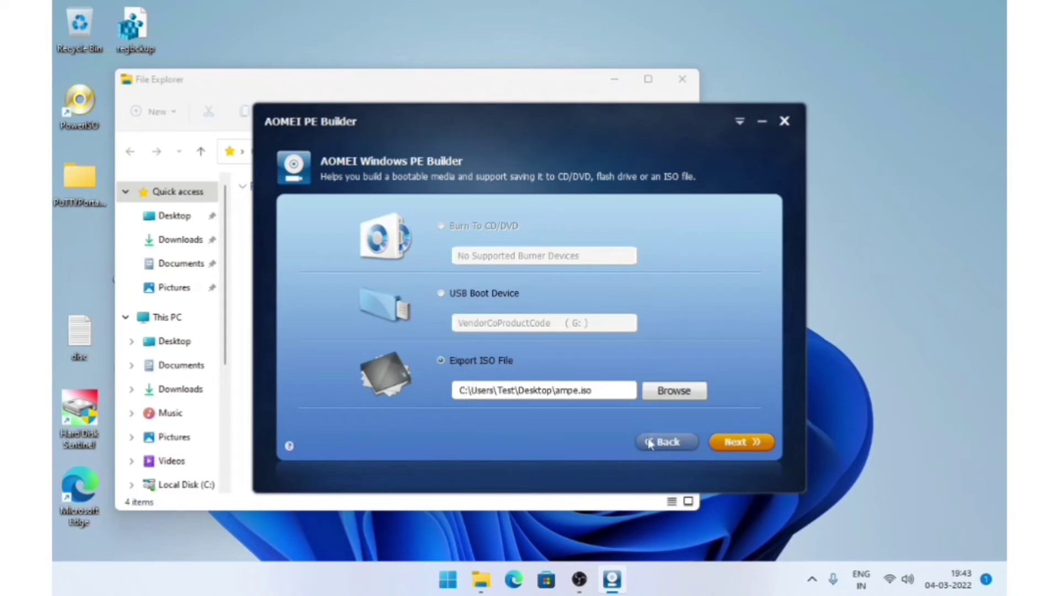
{"action": "left_click", "coordinate": [736, 443]}
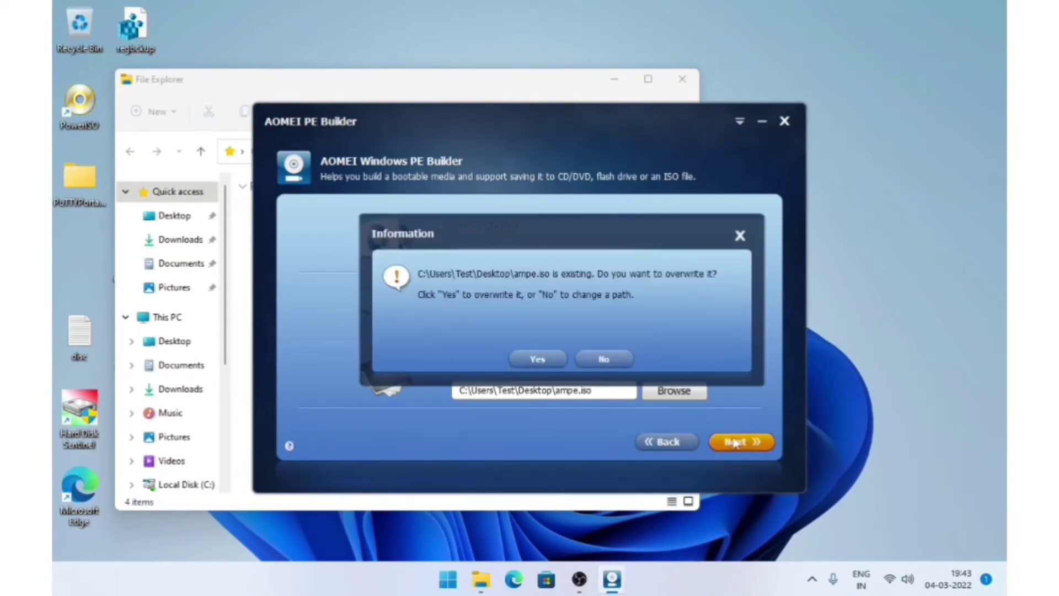
{"action": "left_click", "coordinate": [535, 359]}
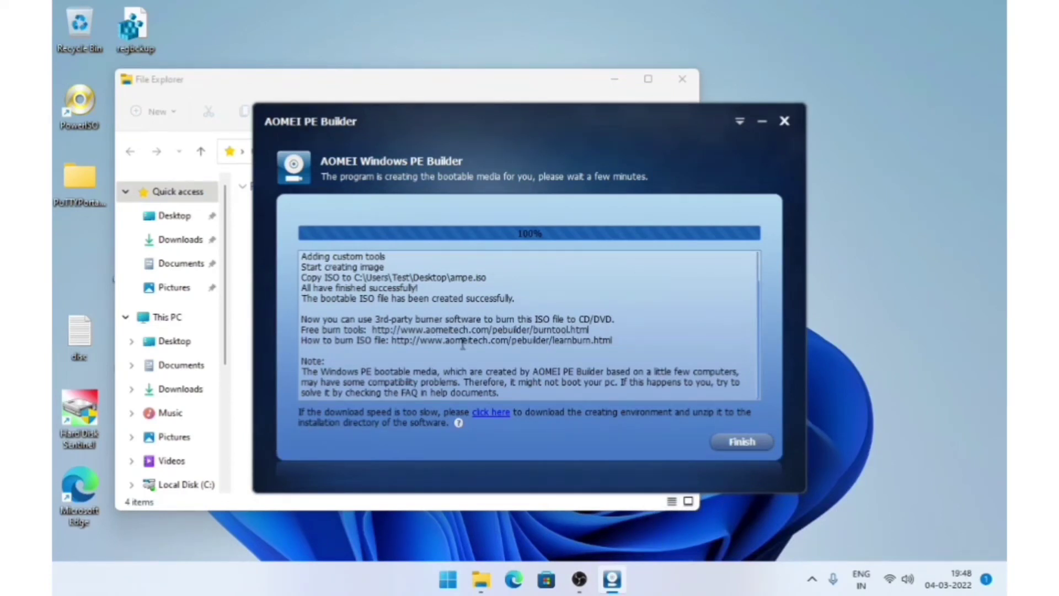
Read the compatibility note in the creation log and finish the builder wizard.
{"action": "left_click_drag", "start_coordinate": [303, 367], "coordinate": [496, 392]}
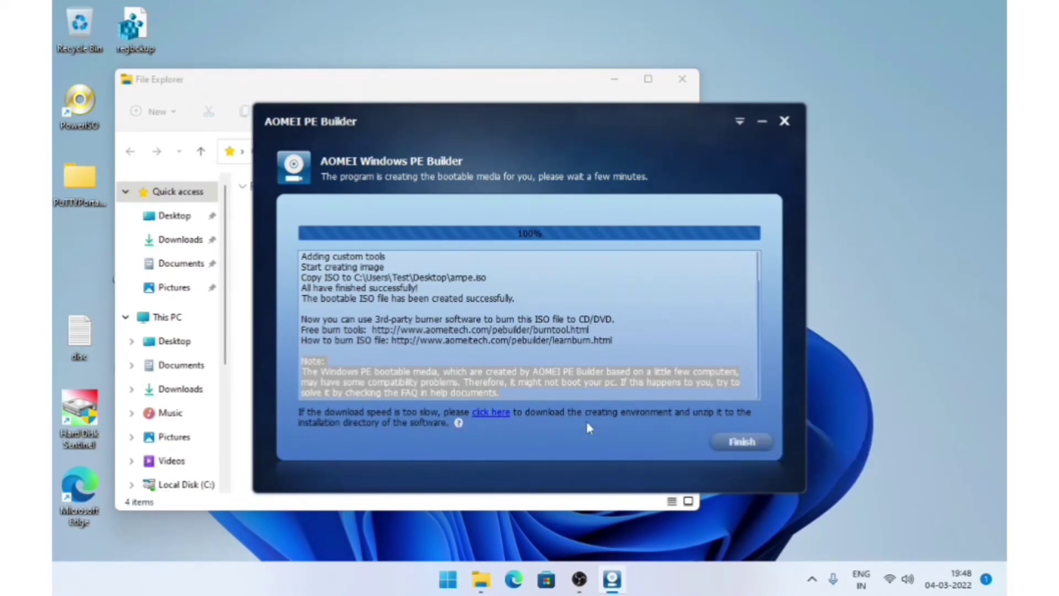
{"action": "left_click", "coordinate": [524, 396]}
{"action": "left_click", "coordinate": [739, 449]}
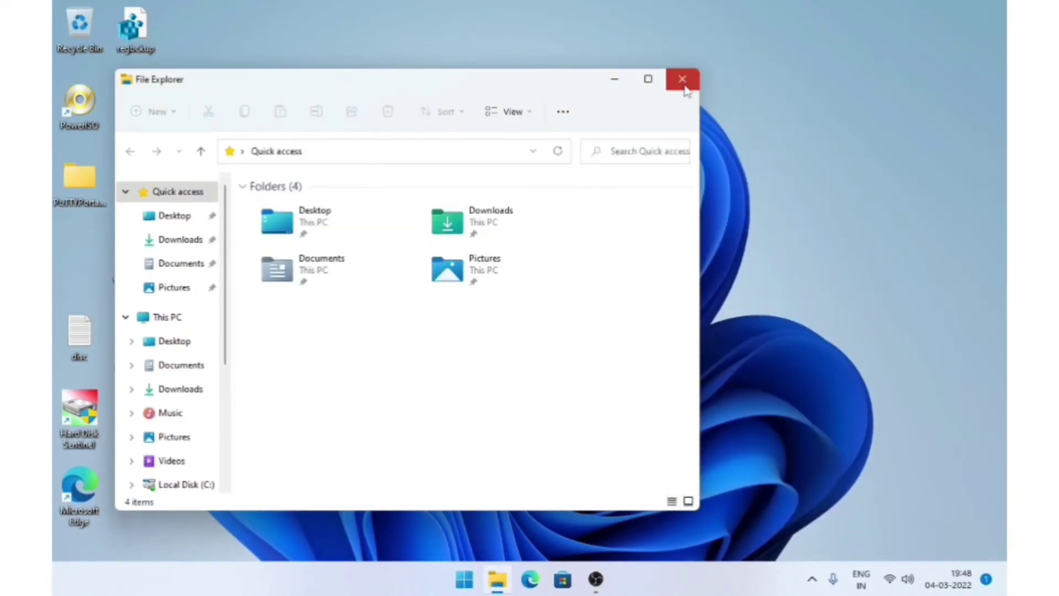
Close the File Explorer window and locate the exported ampe image on the desktop.
{"action": "left_click", "coordinate": [682, 79]}
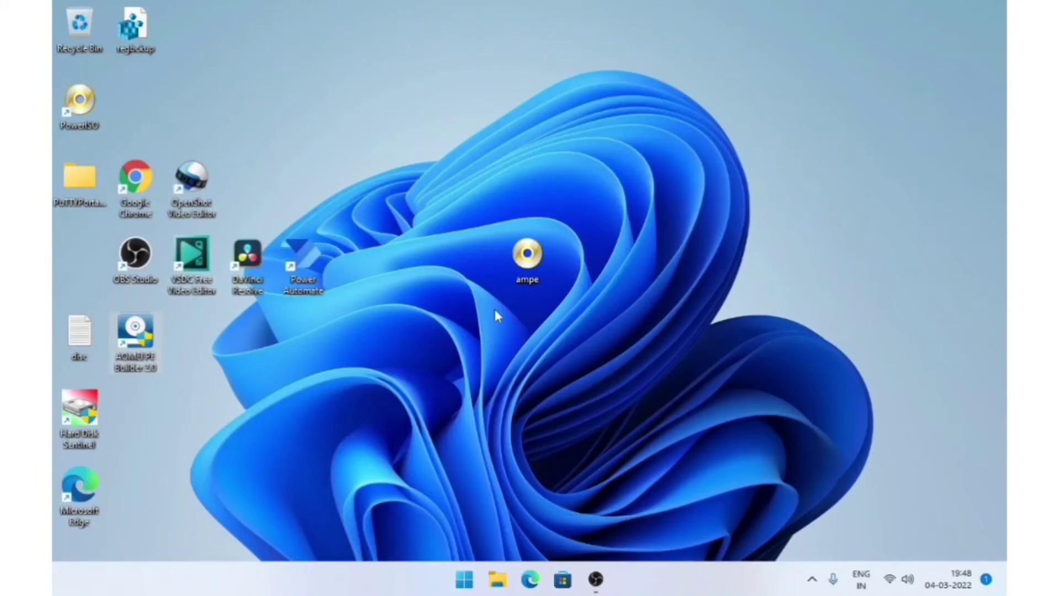
{"action": "left_click_drag", "start_coordinate": [494, 251], "coordinate": [586, 240]}
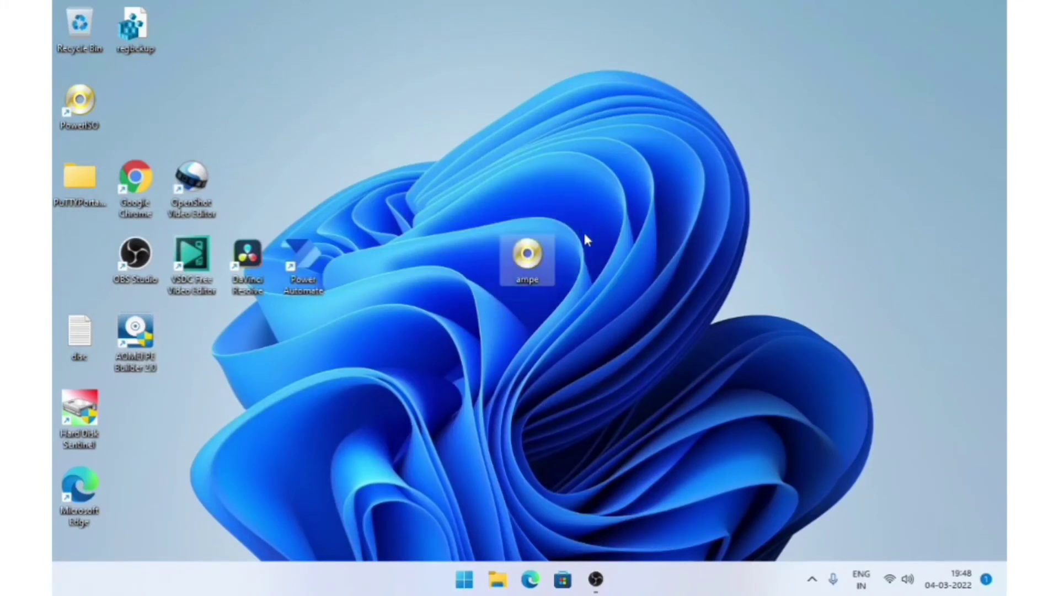
{"action": "left_click", "coordinate": [526, 344]}
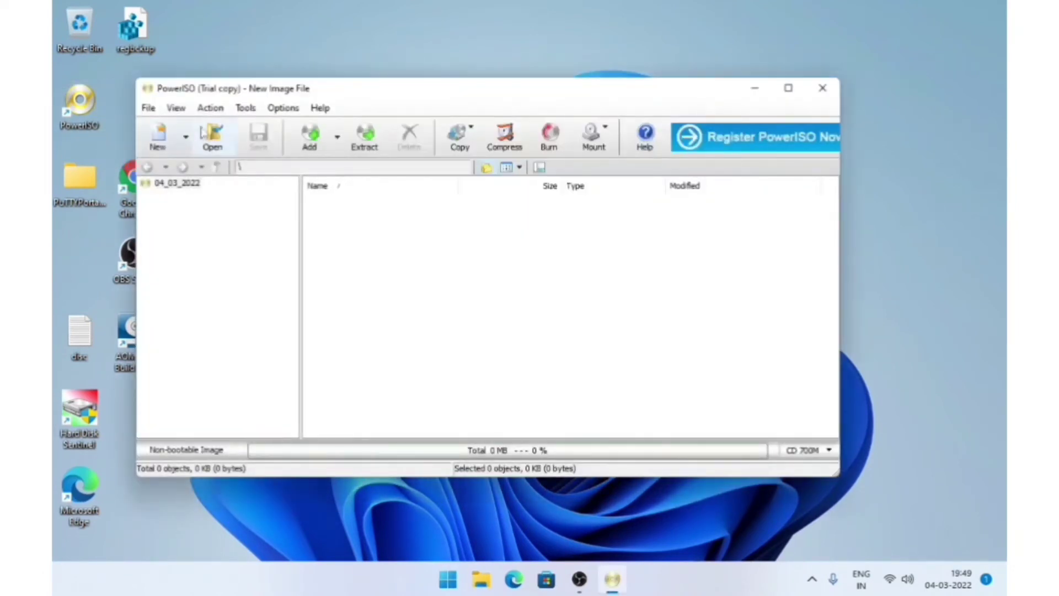
In PowerISO, start creating a bootable USB drive with administrator rights and load the ampe image from the Desktop as source.
{"action": "left_click", "coordinate": [246, 108]}
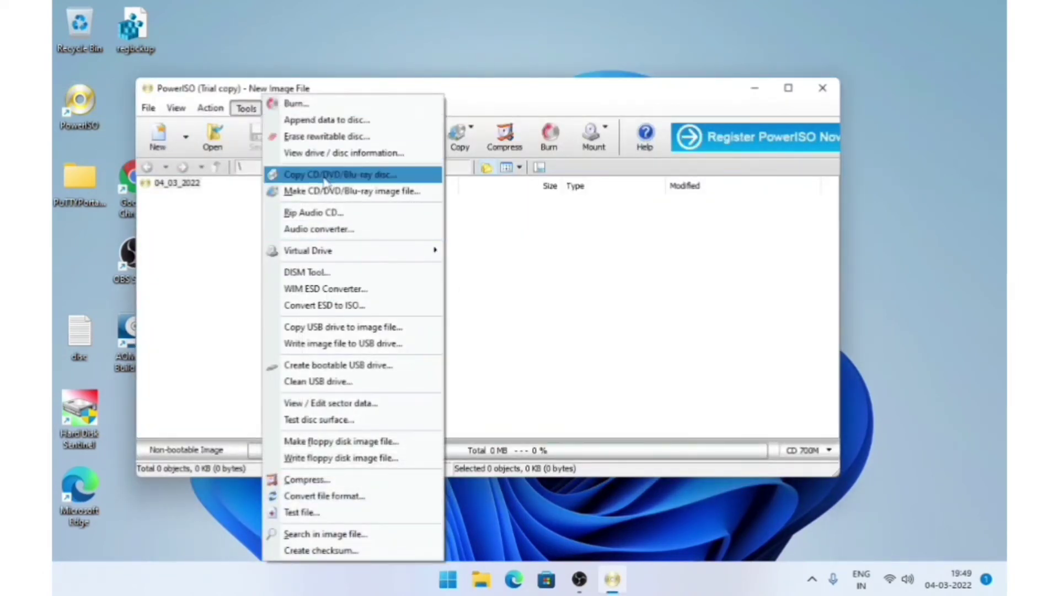
{"action": "left_click", "coordinate": [348, 365]}
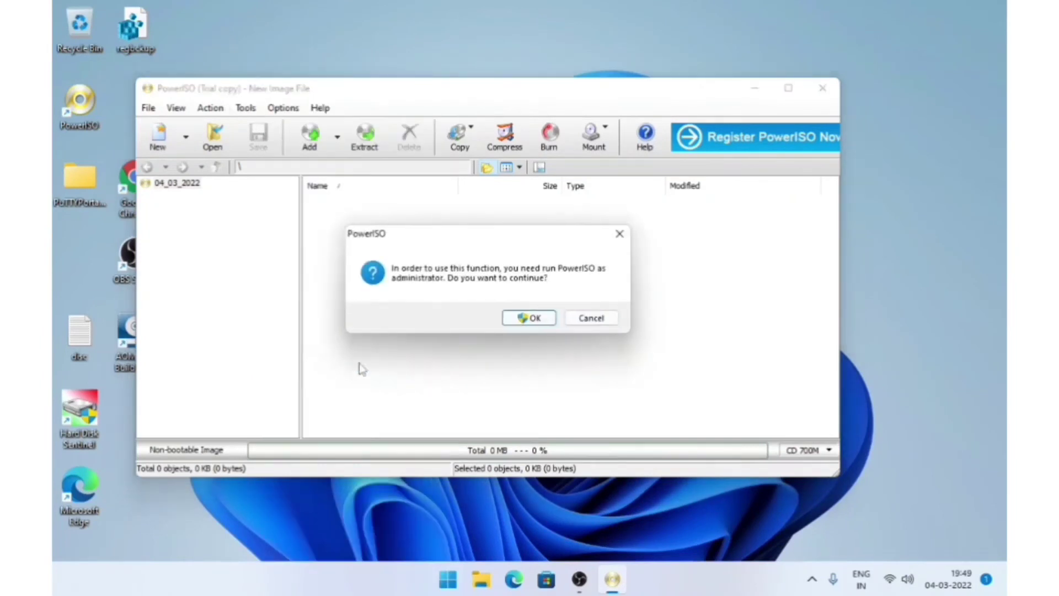
{"action": "left_click", "coordinate": [552, 319]}
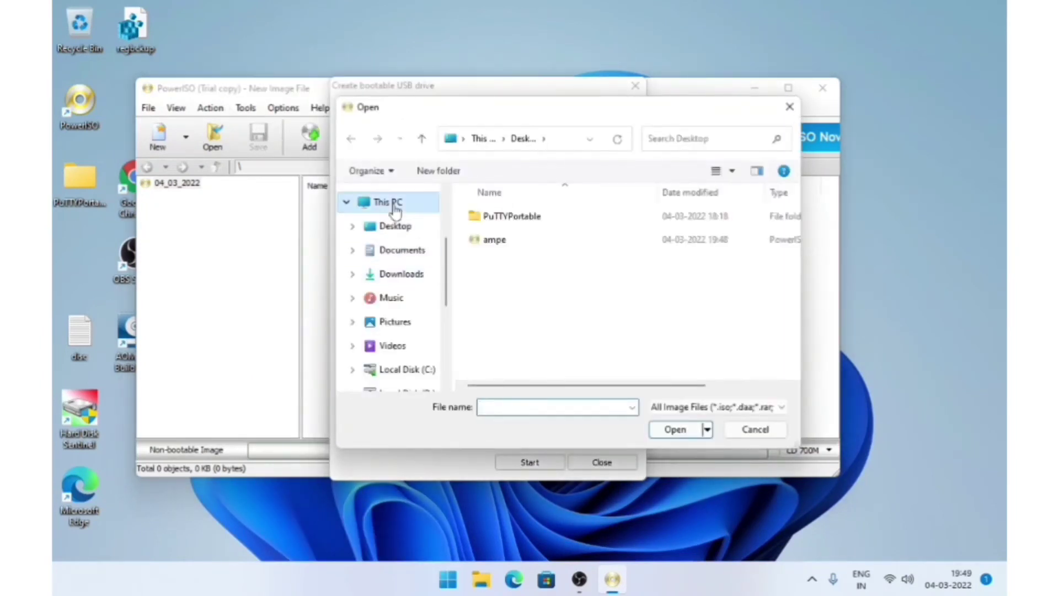
{"action": "left_click", "coordinate": [393, 202]}
{"action": "left_click", "coordinate": [412, 229]}
{"action": "left_click", "coordinate": [486, 239]}
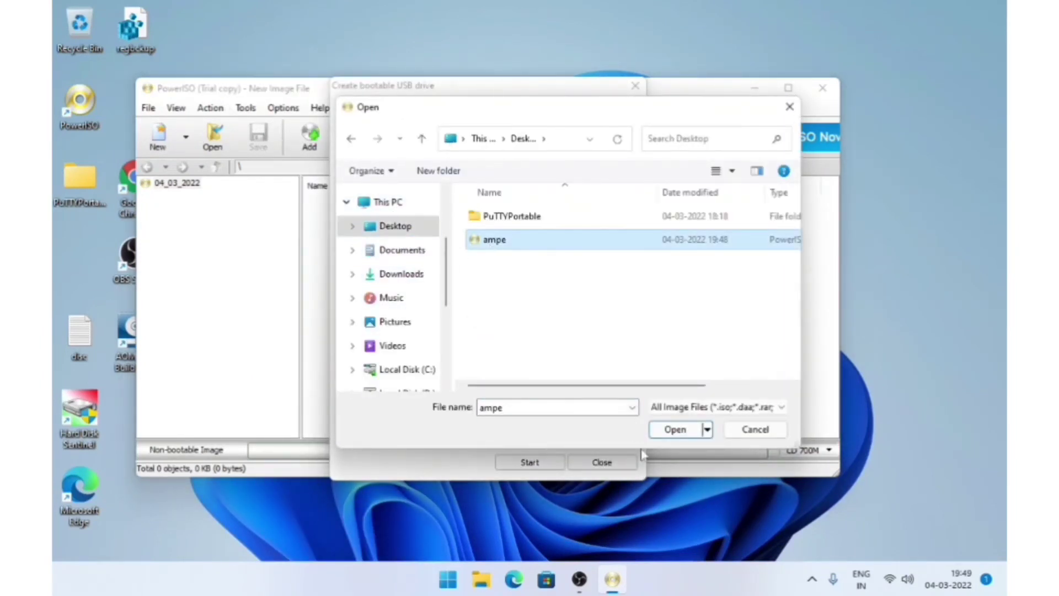
{"action": "left_click", "coordinate": [675, 430]}
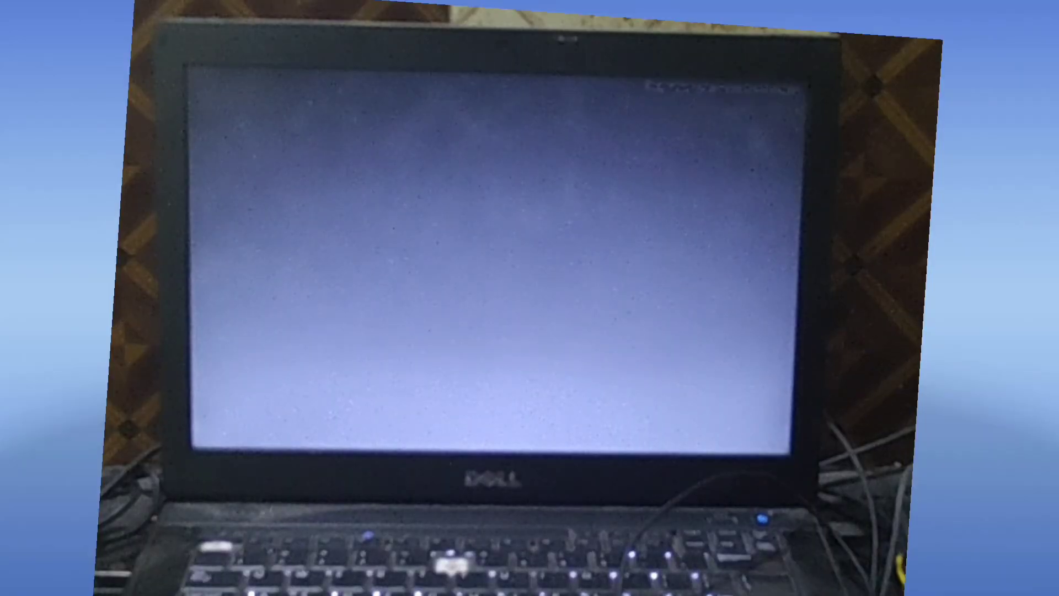
{"action": "key", "text": "Return"}
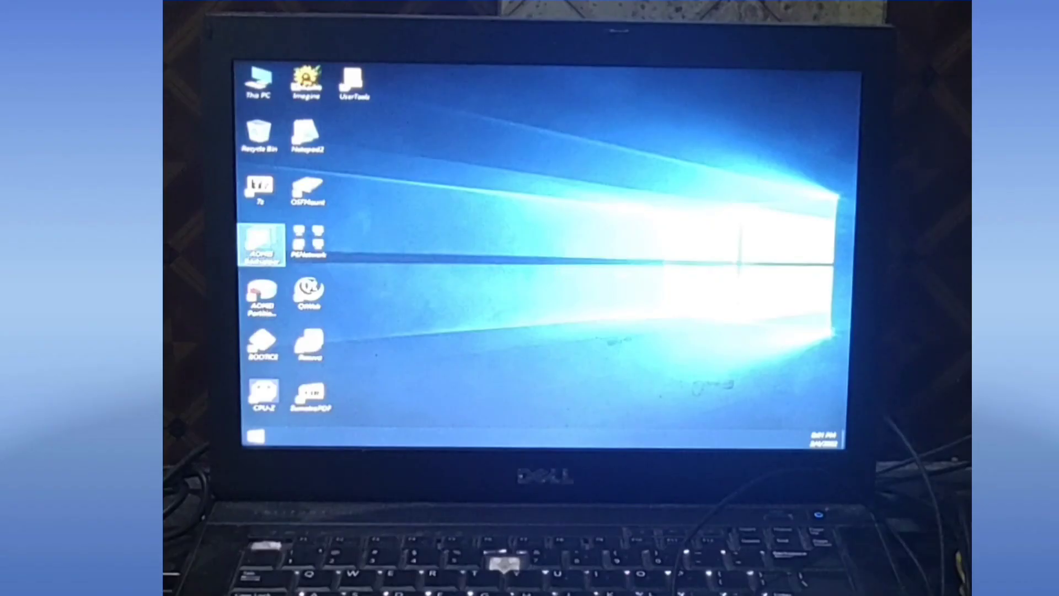
Open AOMEI Backupper in the booted Windows PE, review its Backup, Restore and Clone pages, and close it.
{"action": "double_click", "coordinate": [261, 244]}
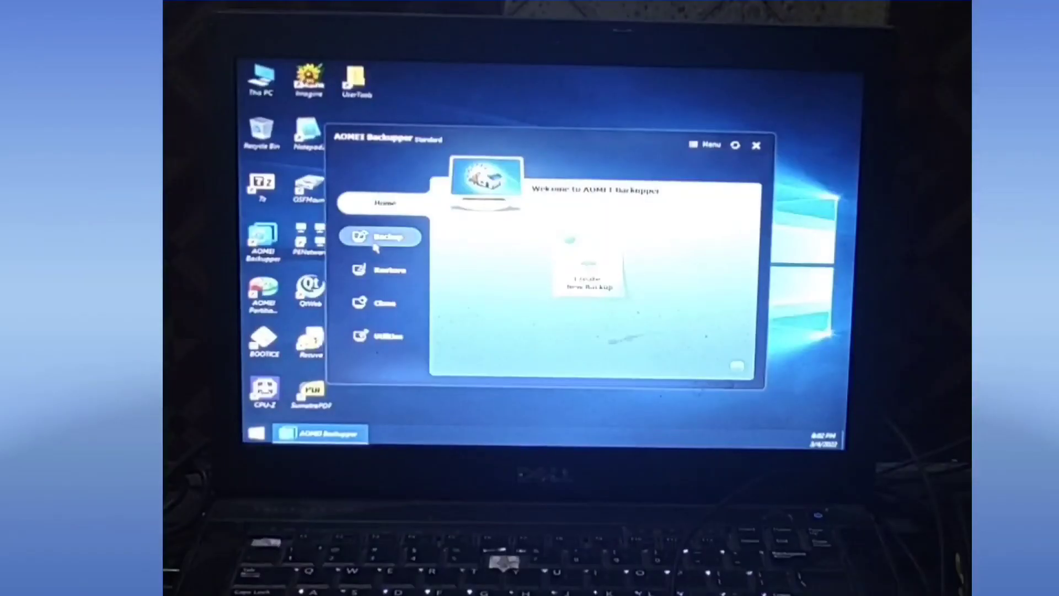
{"action": "left_click", "coordinate": [386, 236]}
{"action": "left_click", "coordinate": [390, 270]}
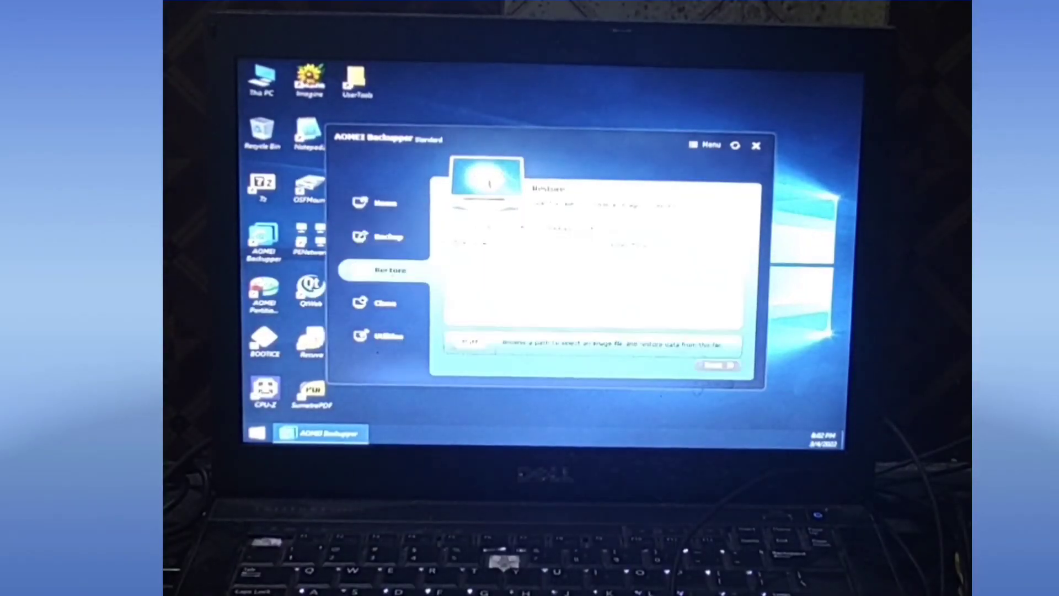
{"action": "left_click", "coordinate": [385, 303]}
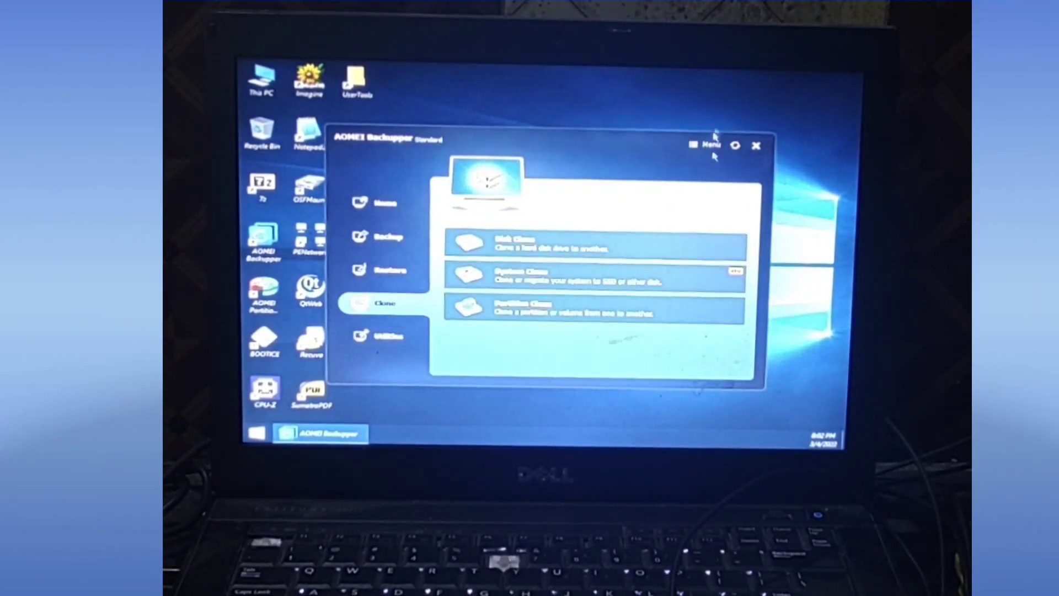
{"action": "left_click", "coordinate": [754, 147]}
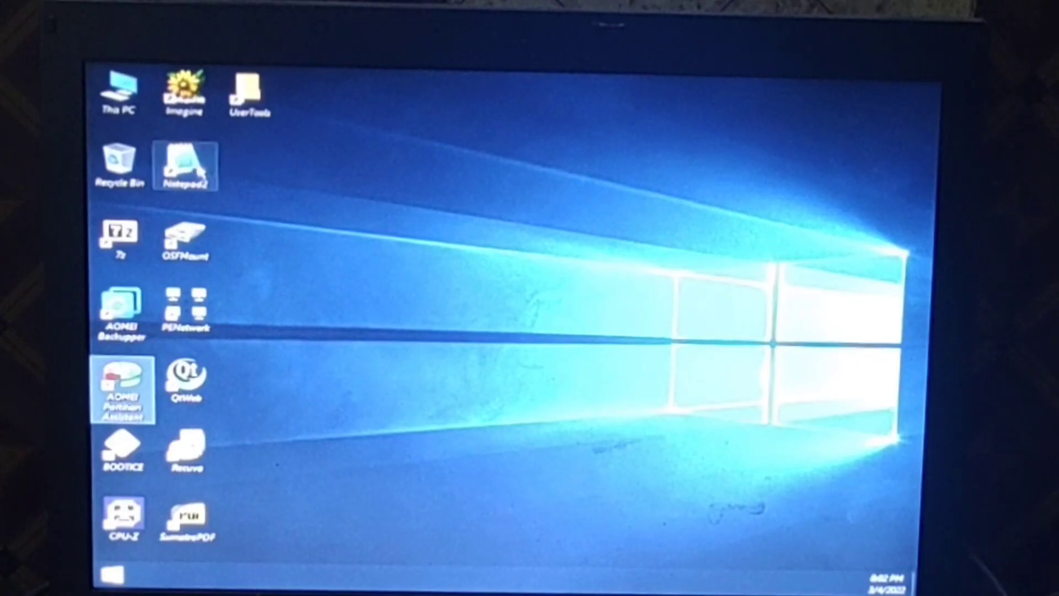
Open the UserTools folder from the desktop and view the contents of its 2048Portable folder.
{"action": "double_click", "coordinate": [255, 113]}
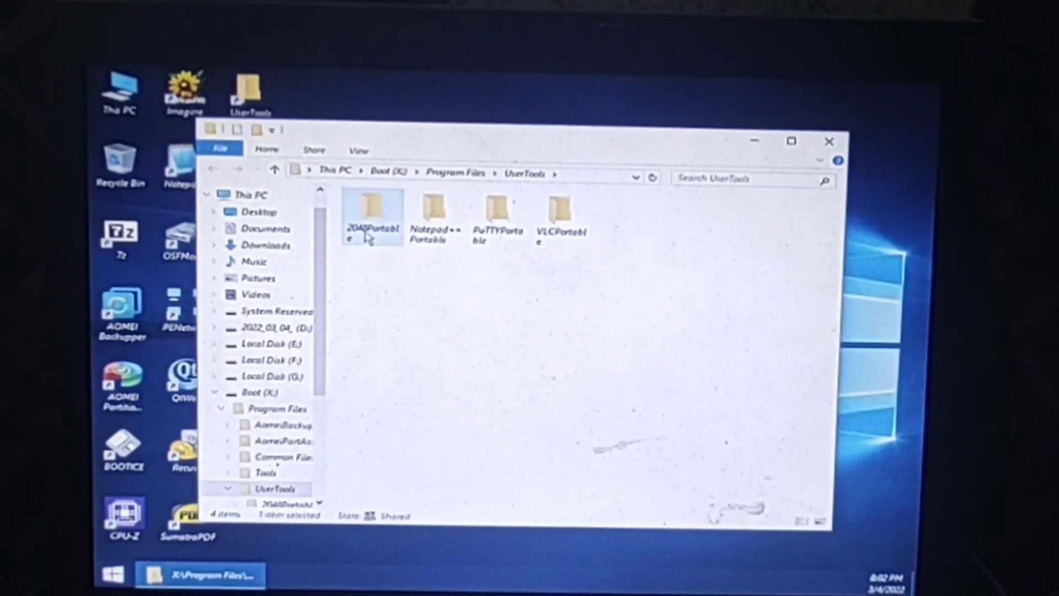
{"action": "double_click", "coordinate": [367, 237]}
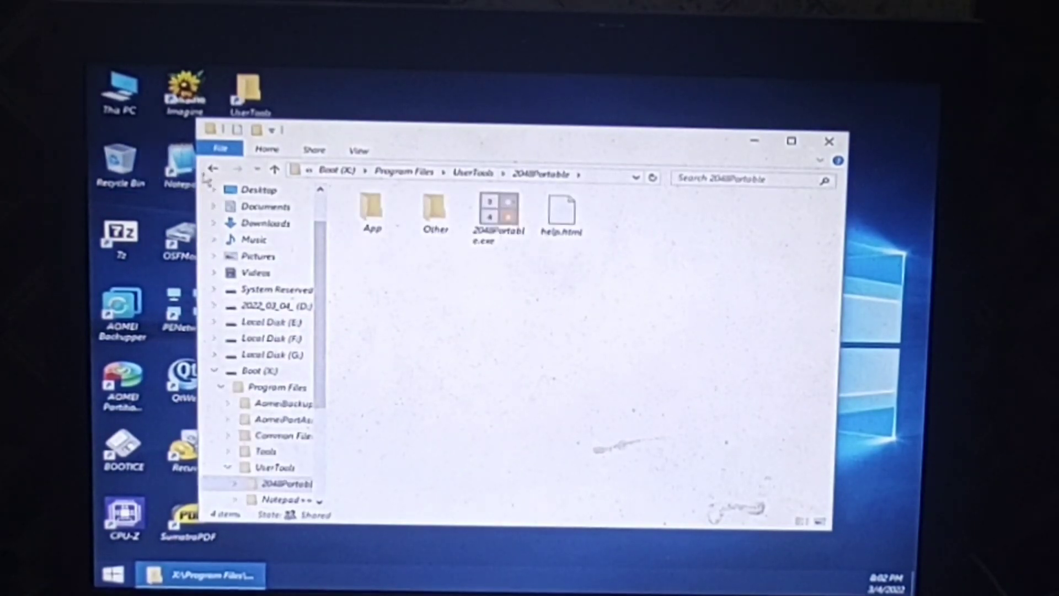
Browse the contents of drives D:, E: and F: from This PC and close File Explorer.
{"action": "double_click", "coordinate": [119, 91]}
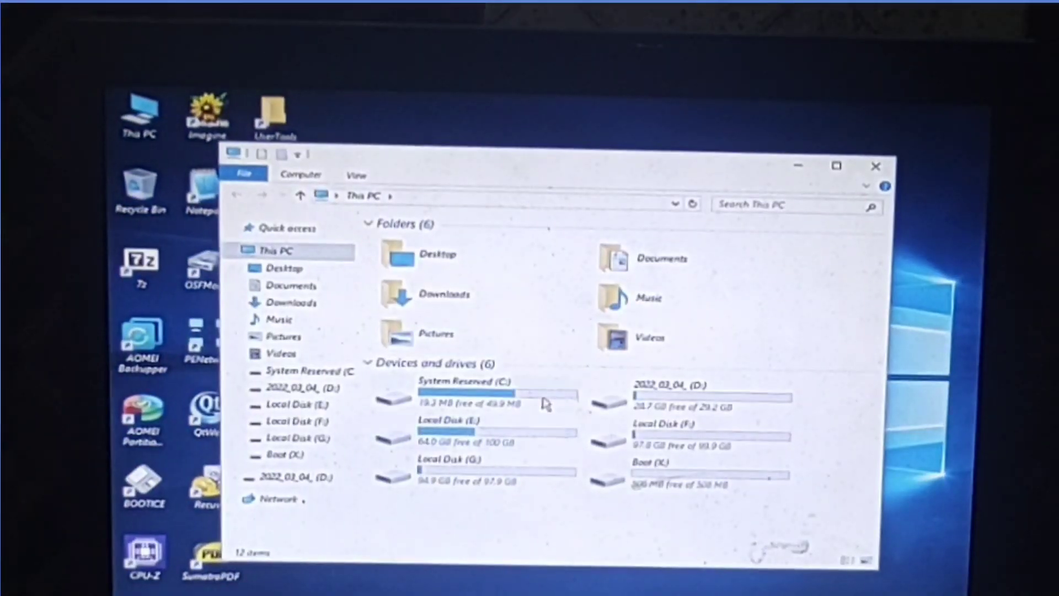
{"action": "left_click", "coordinate": [520, 409]}
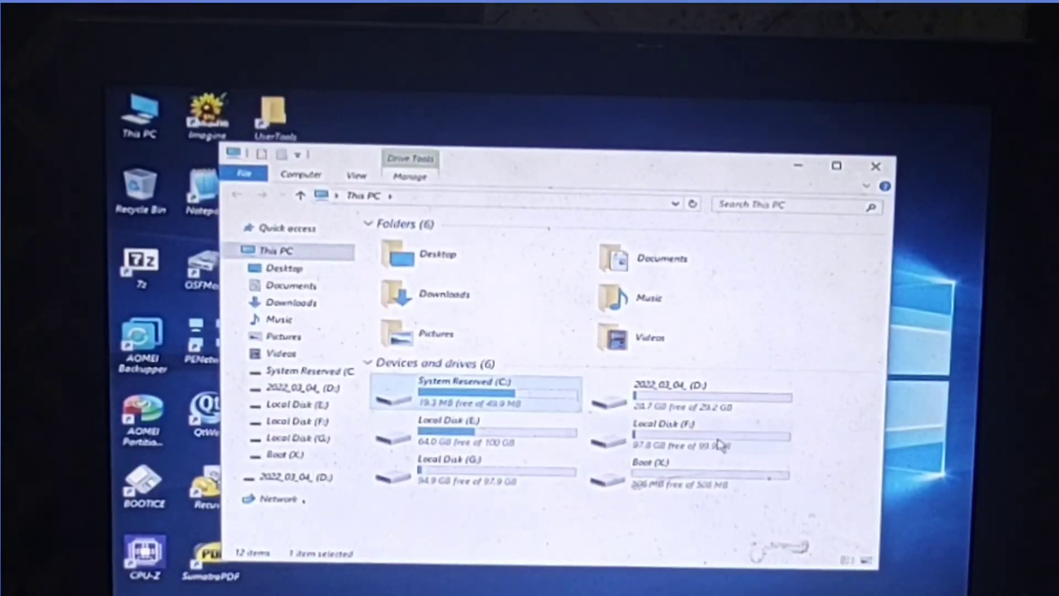
{"action": "double_click", "coordinate": [728, 403]}
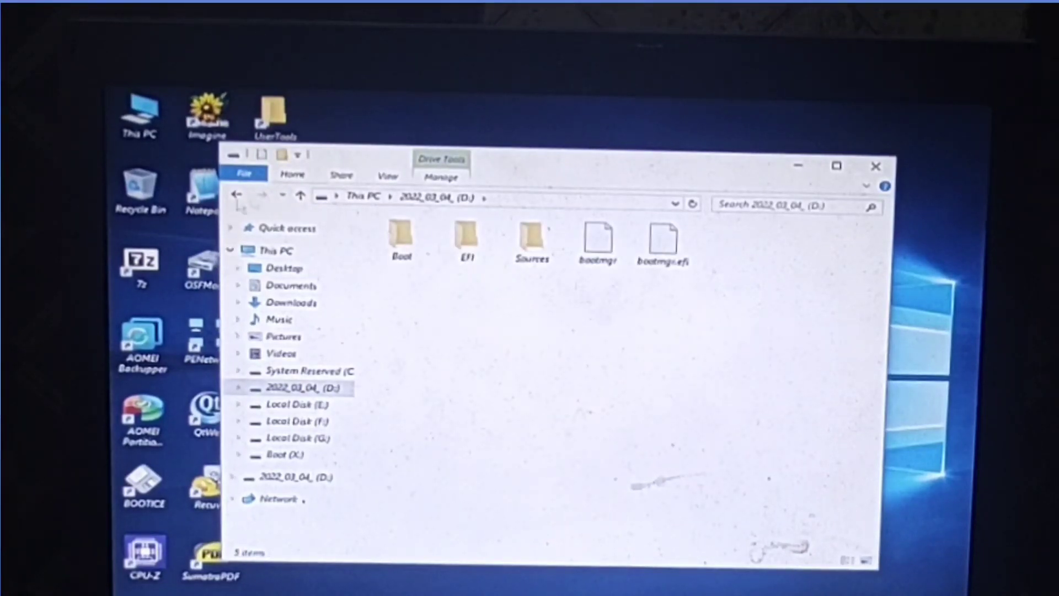
{"action": "left_click", "coordinate": [235, 195]}
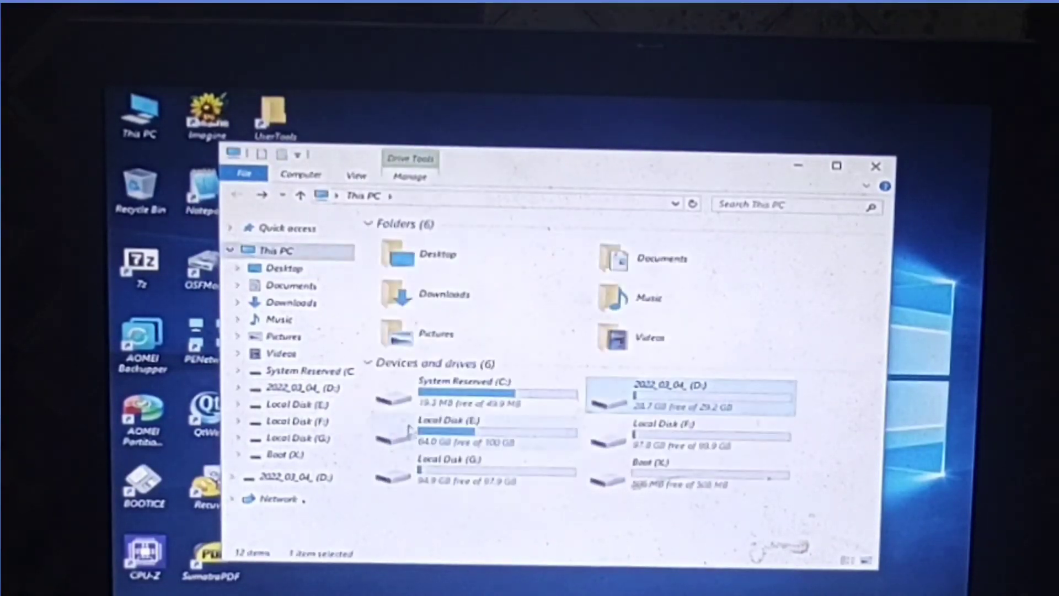
{"action": "left_click", "coordinate": [424, 439]}
{"action": "double_click", "coordinate": [423, 440]}
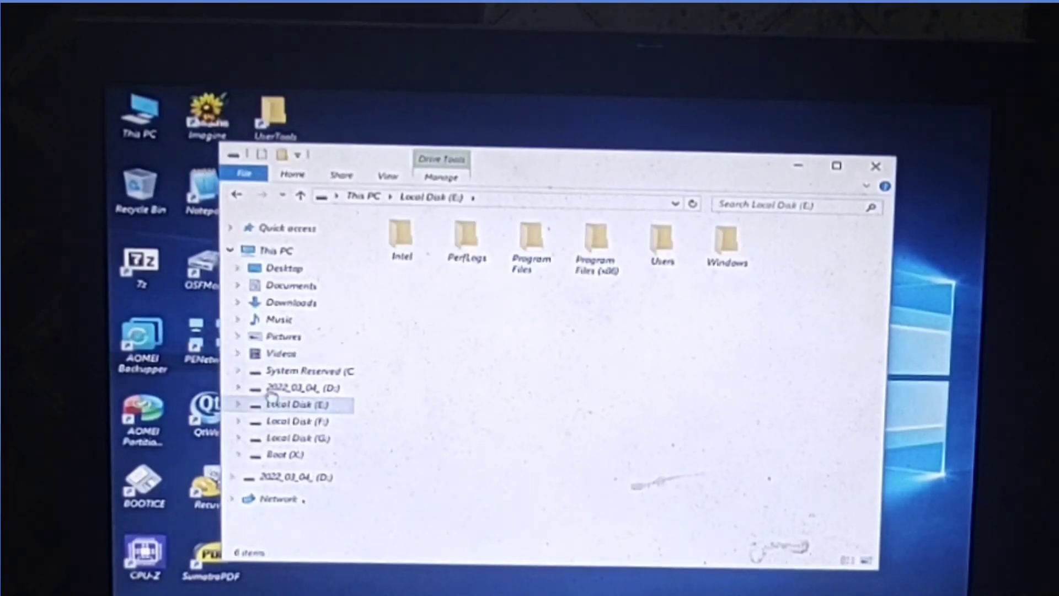
{"action": "left_click", "coordinate": [277, 250]}
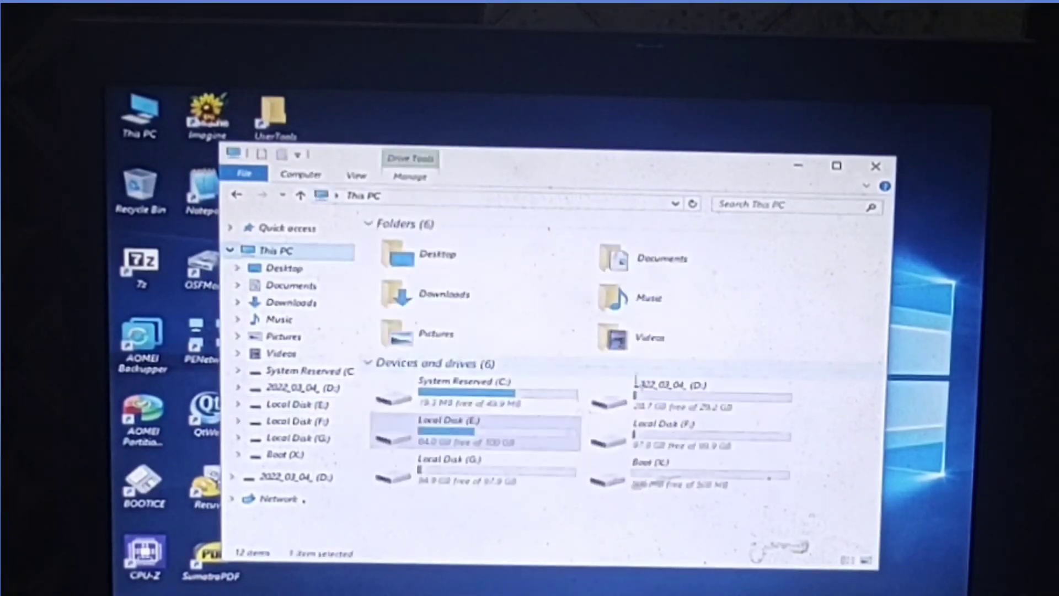
{"action": "double_click", "coordinate": [673, 444]}
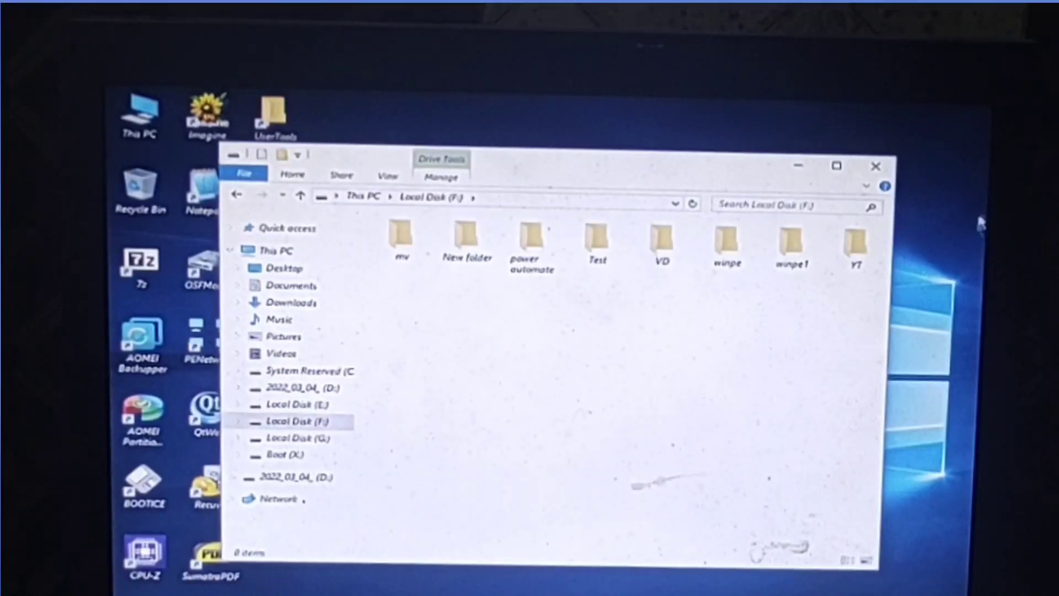
{"action": "left_click", "coordinate": [875, 166]}
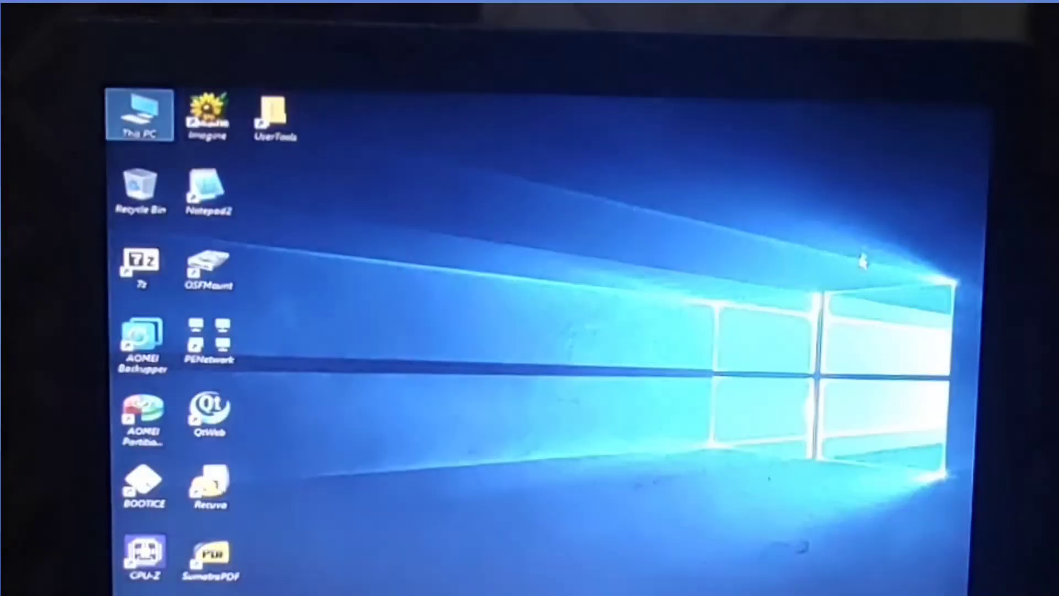